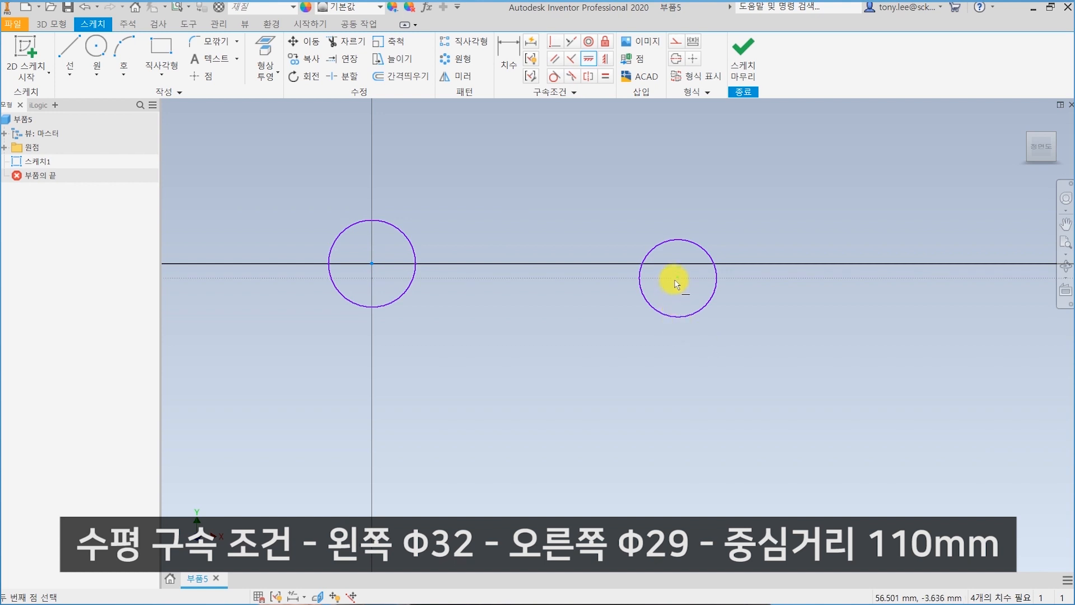
Align the two circle centers with a horizontal constraint and set the left circle's diameter to 32 mm
left_click(678, 277)
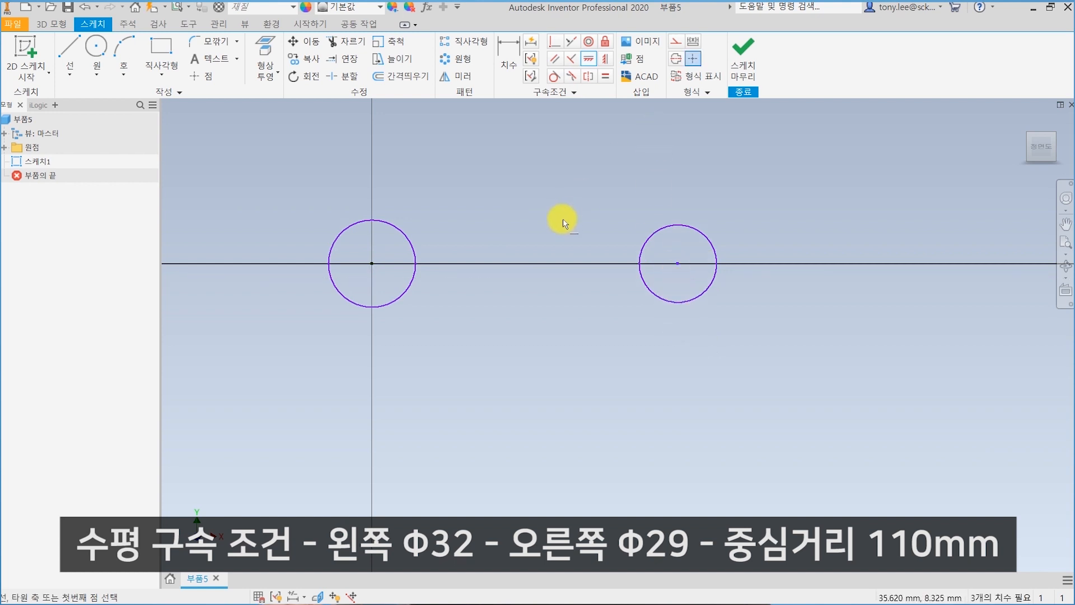
key("d")
left_click(414, 288)
left_click(440, 335)
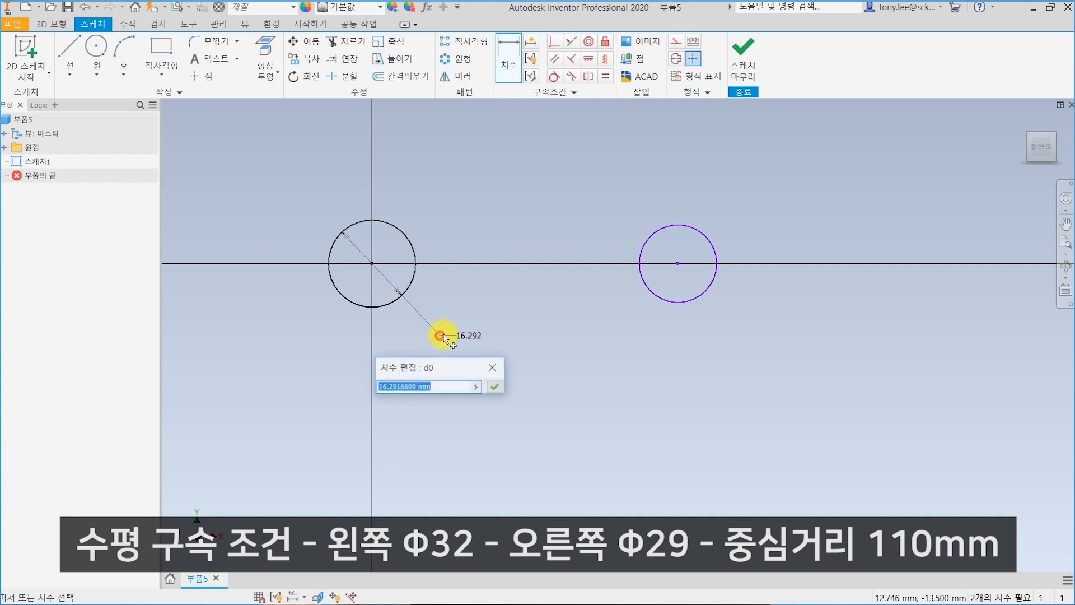
type("32")
key("Return")
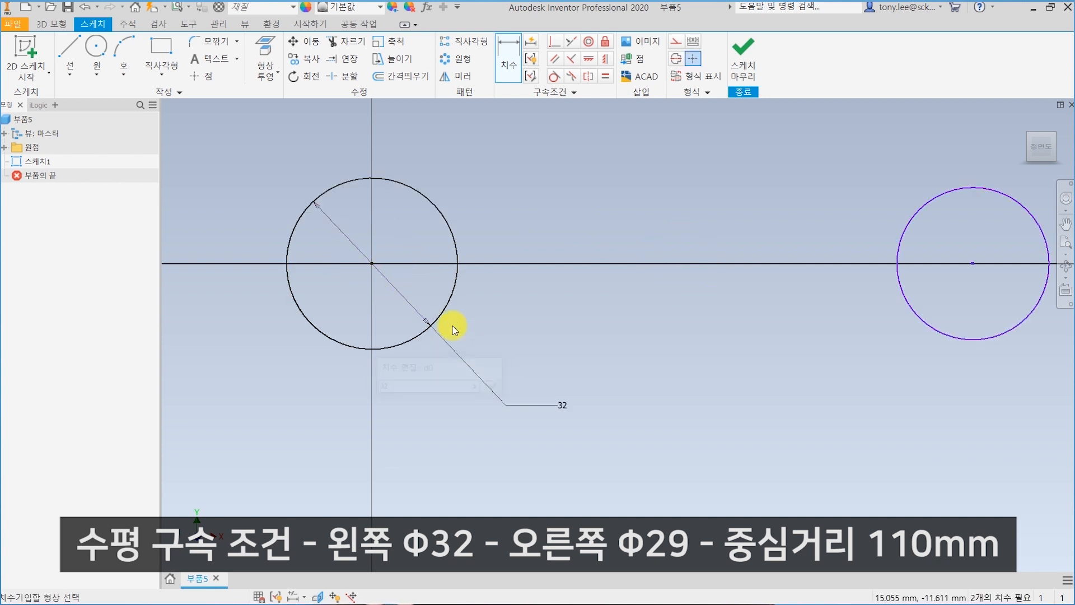
Set the right circle's diameter to 29 mm
scroll(649, 339, "down", 3)
left_click(722, 348)
left_click(776, 370)
type("29")
key("Return")
Set the center distance between the two circles to 110 mm and finish the sketch
left_click(381, 275)
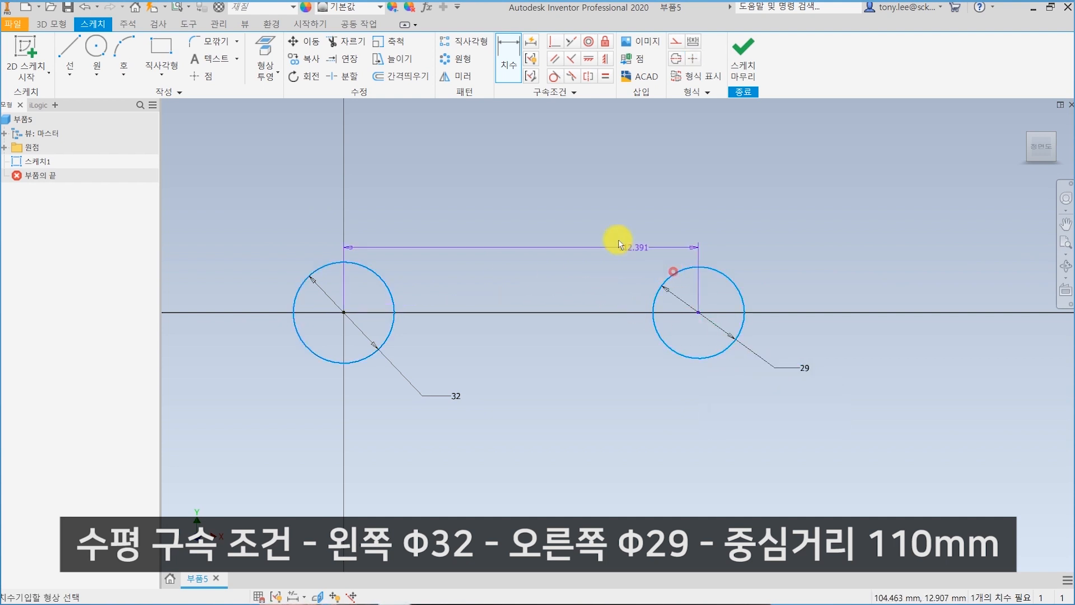
left_click(540, 204)
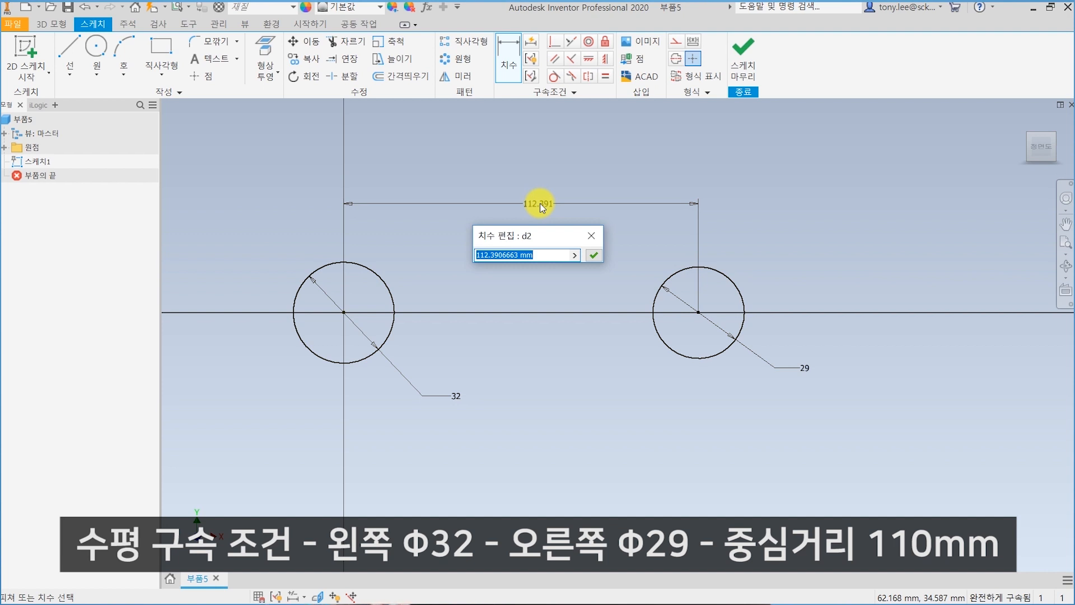
type("110")
key("Return")
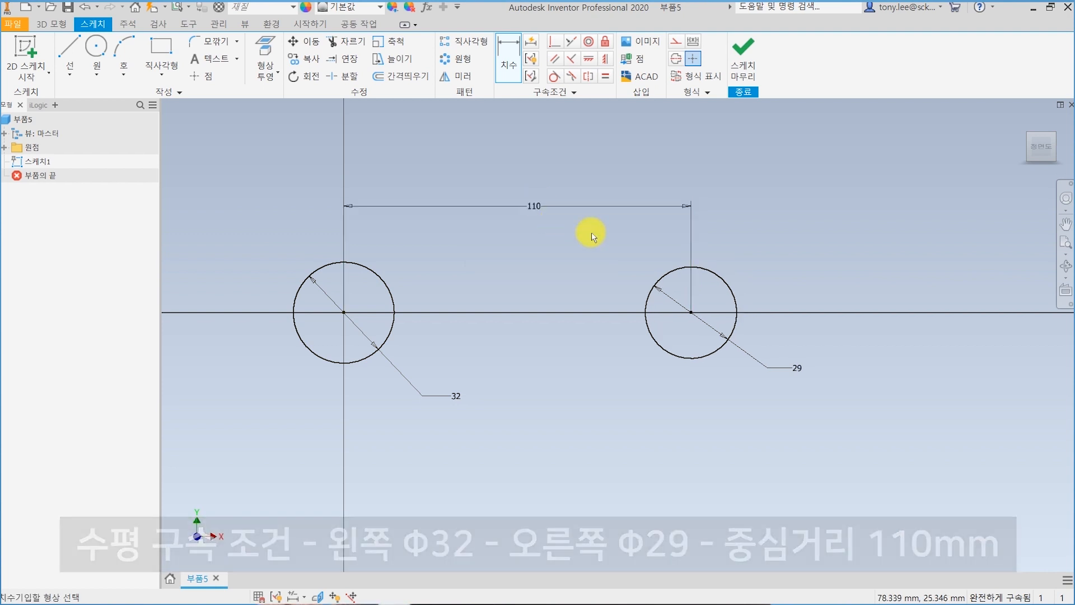
left_click(746, 57)
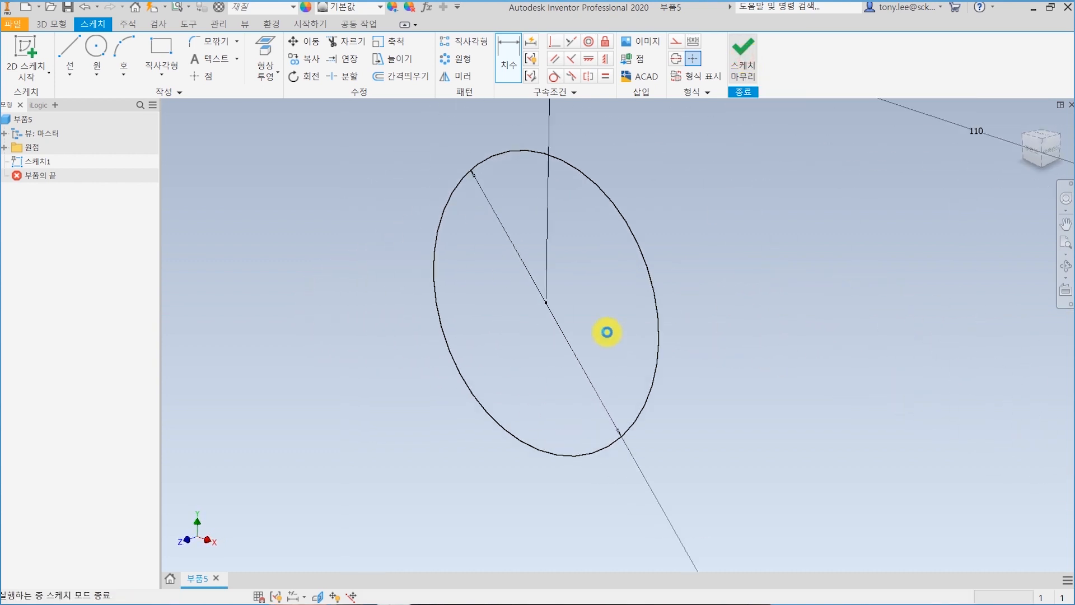
left_click_drag(719, 311, 642, 322)
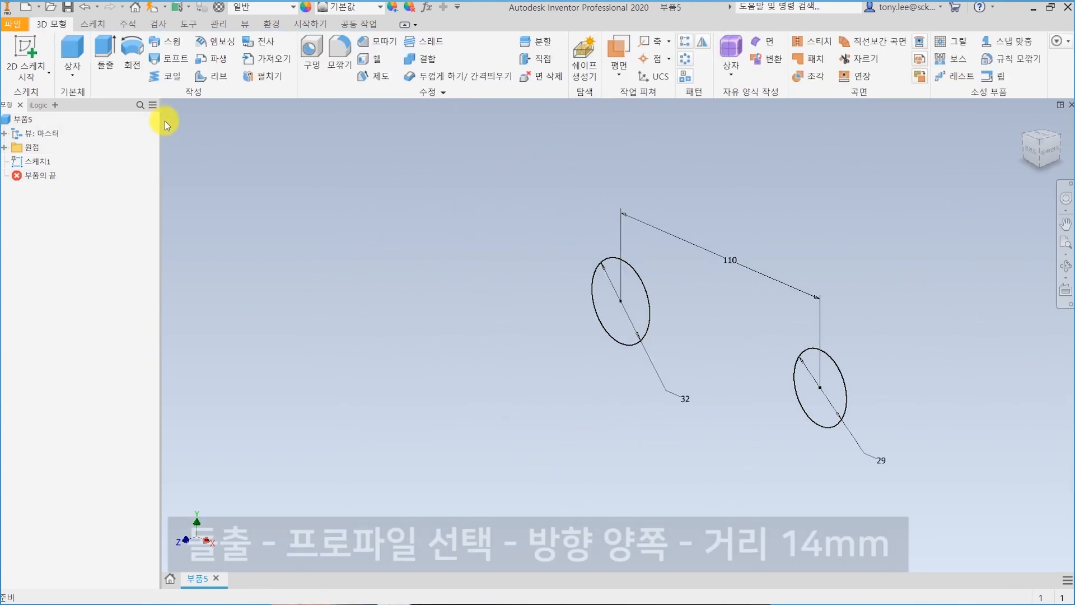
Extrude both circle profiles symmetrically about the sketch plane with a distance of 14 mm
left_click(105, 56)
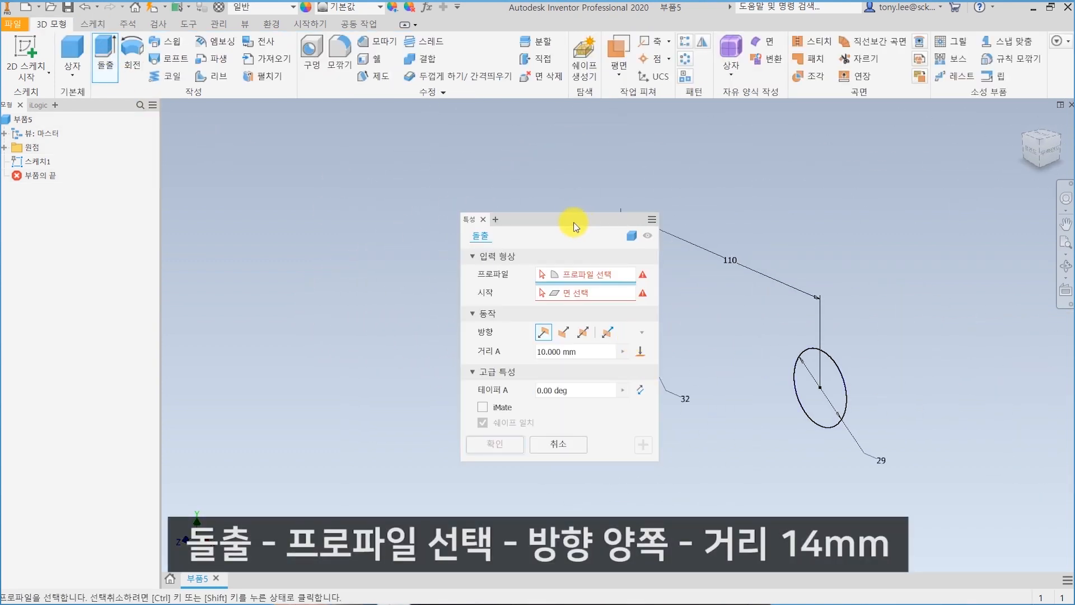
left_click_drag(577, 221, 401, 189)
left_click(636, 301)
left_click(820, 372)
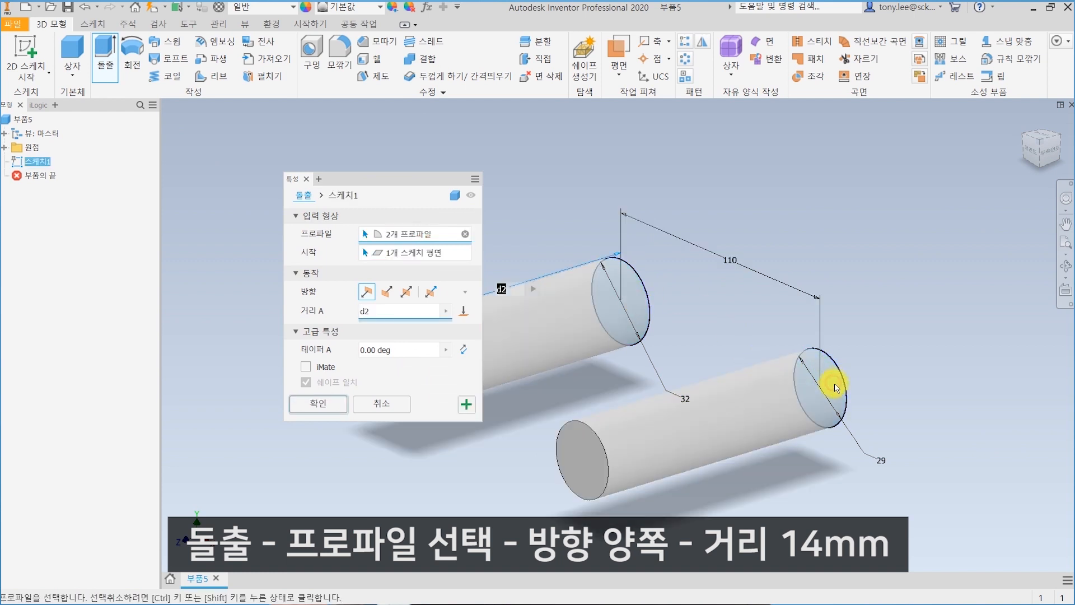
left_click(406, 292)
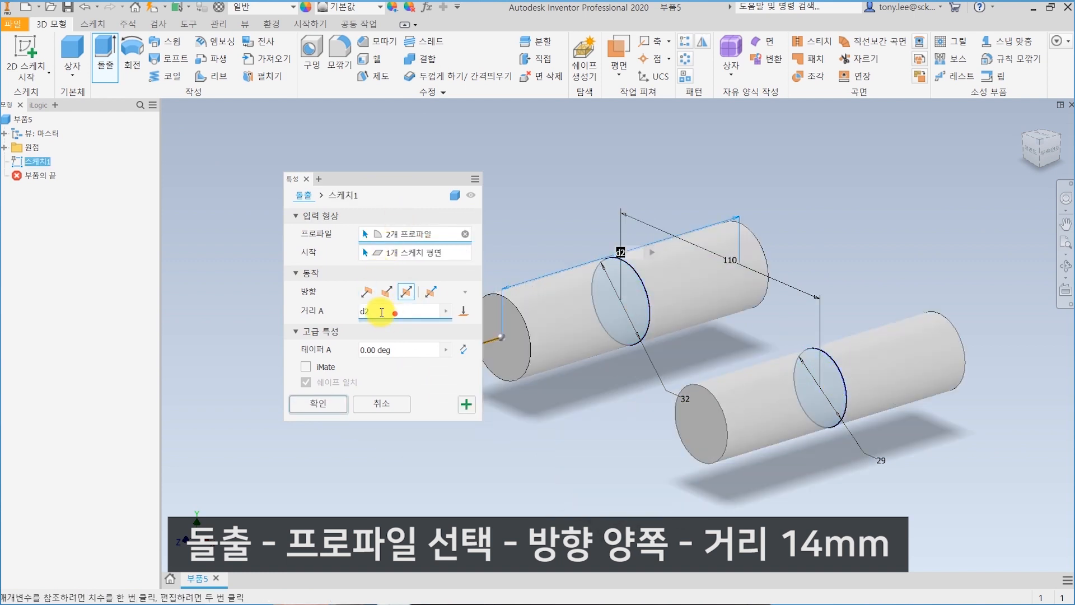
left_click_drag(381, 311, 296, 309)
key("BackSpace")
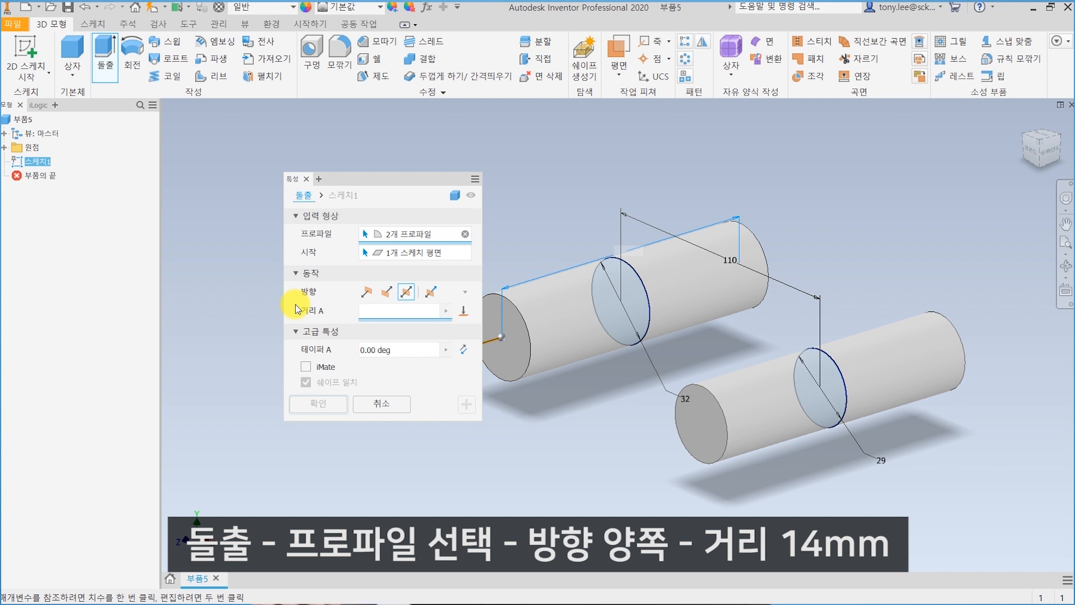
type("14")
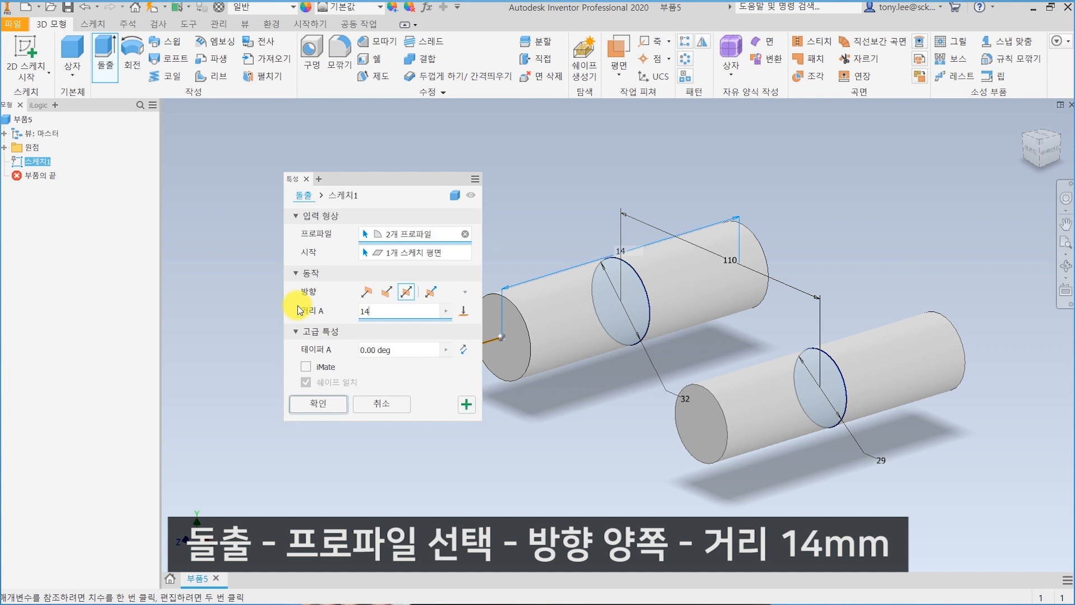
left_click(321, 403)
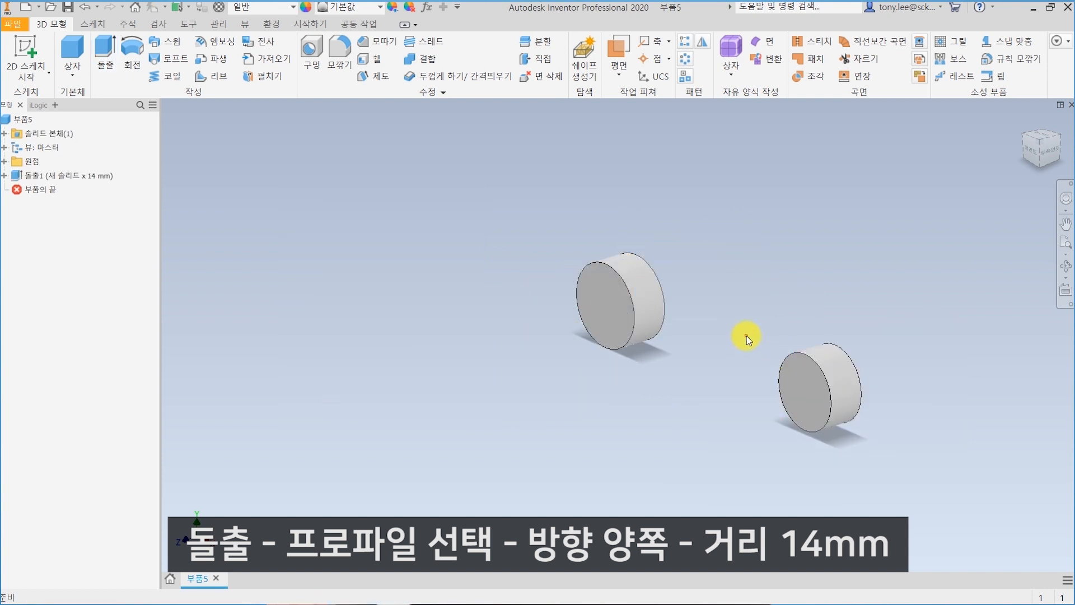
Start a sketch on the front face of the larger cylinder and place a point below and left of its center
left_click(28, 62)
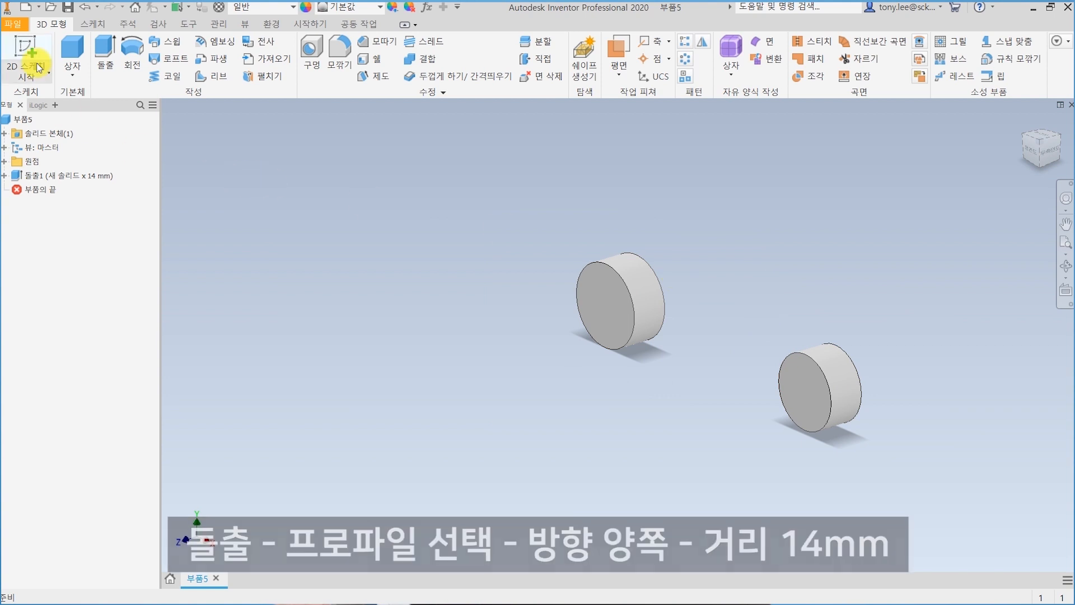
left_click(592, 300)
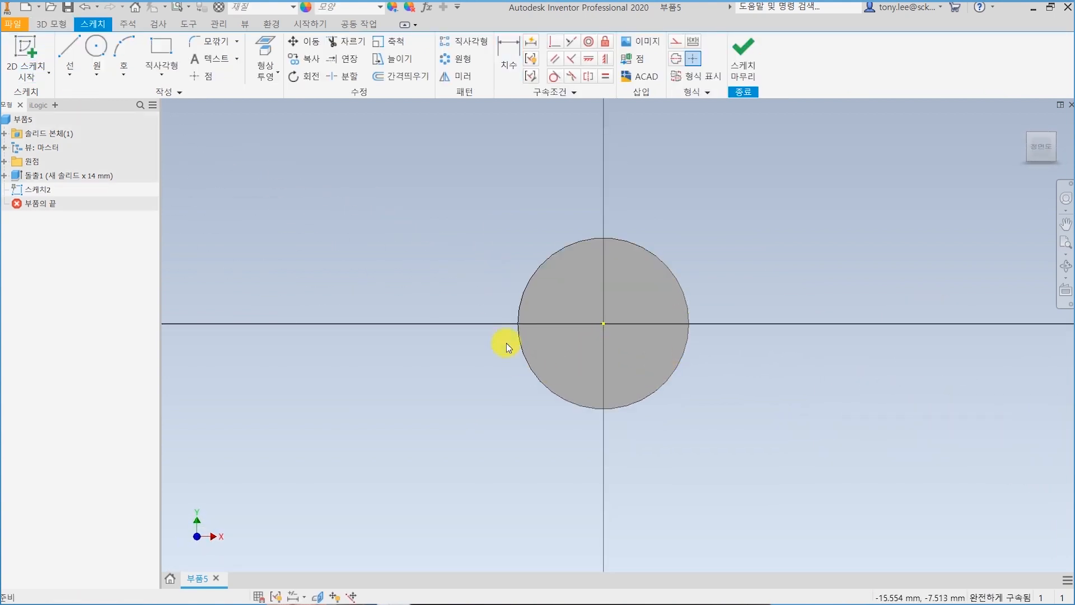
scroll(586, 345, "up", 3)
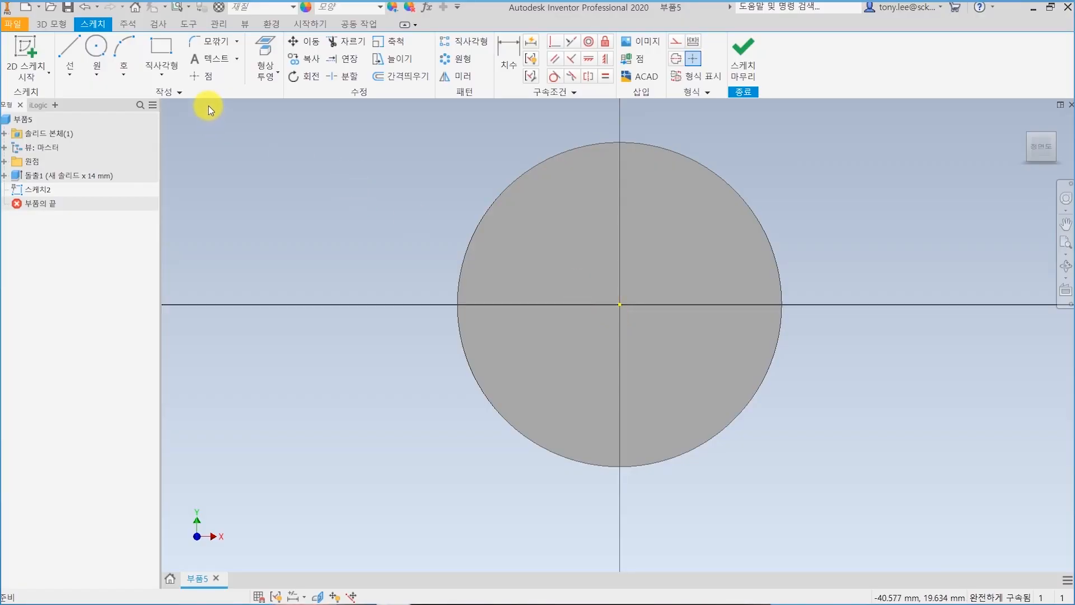
left_click(201, 77)
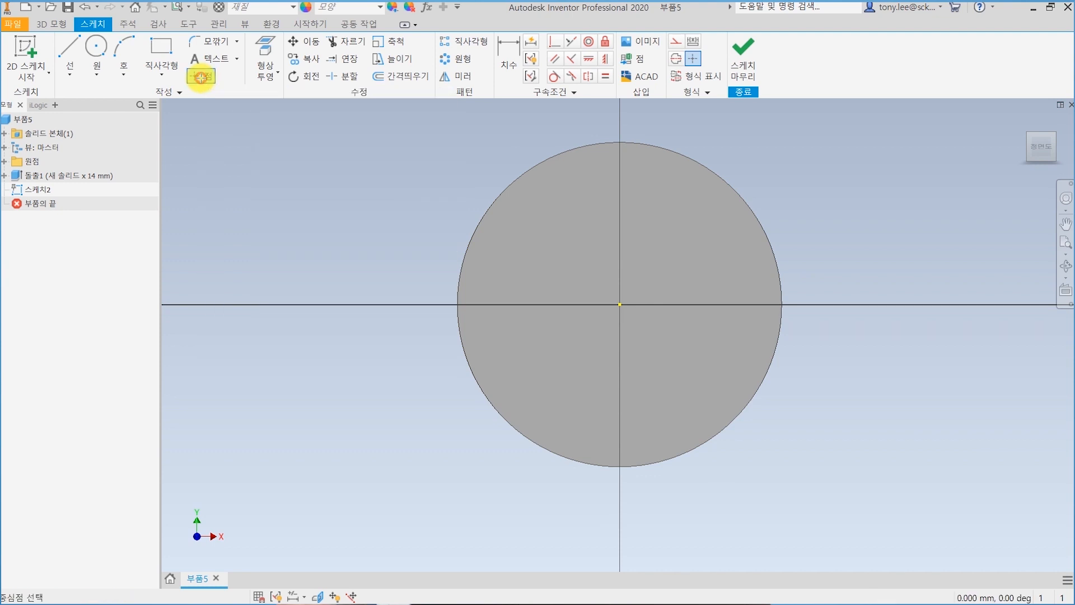
left_click(566, 333)
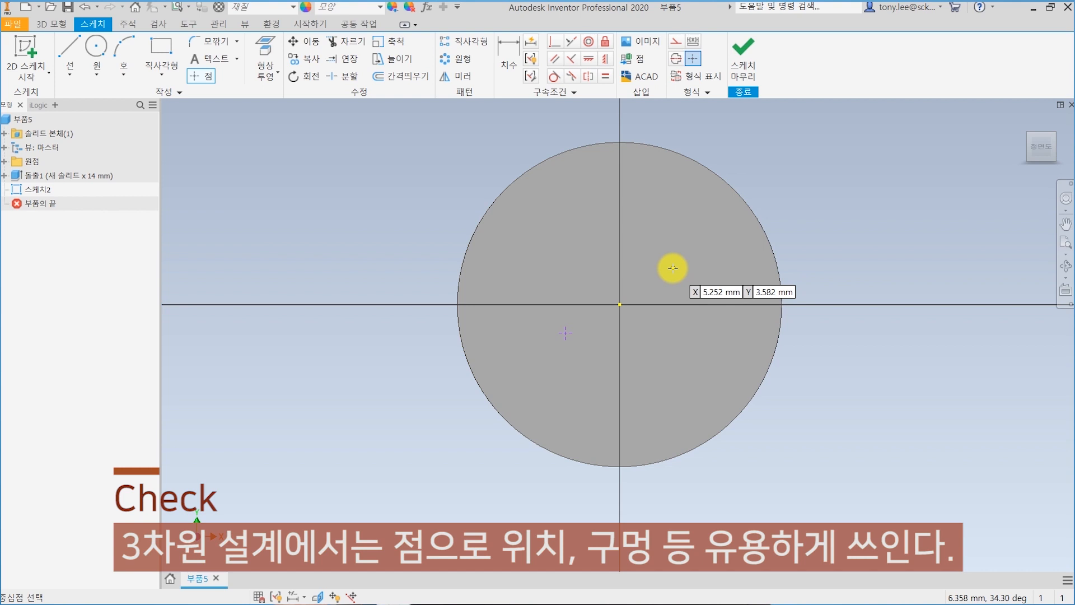
key("Escape")
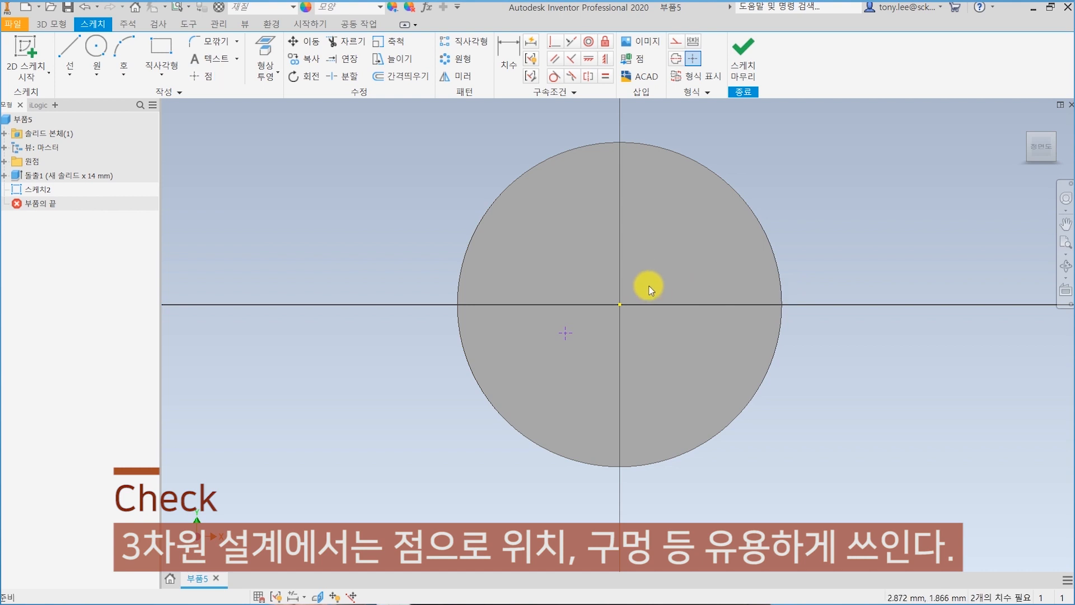
Sketch a circle about 16.6 mm in diameter centered on the placed point
left_click(96, 48)
left_click(565, 334)
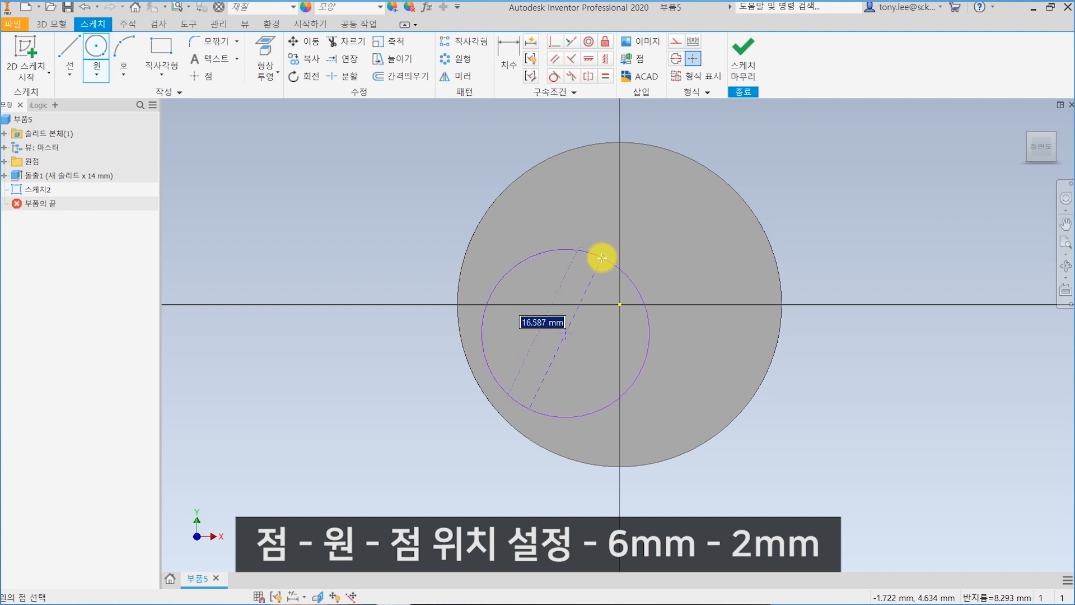
left_click(602, 258)
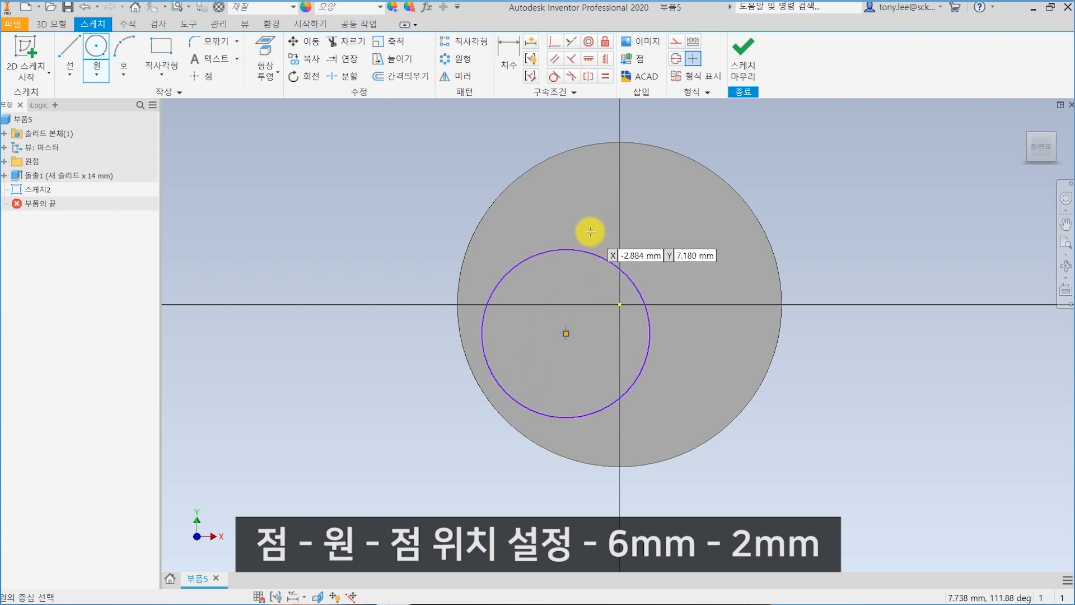
key("Escape")
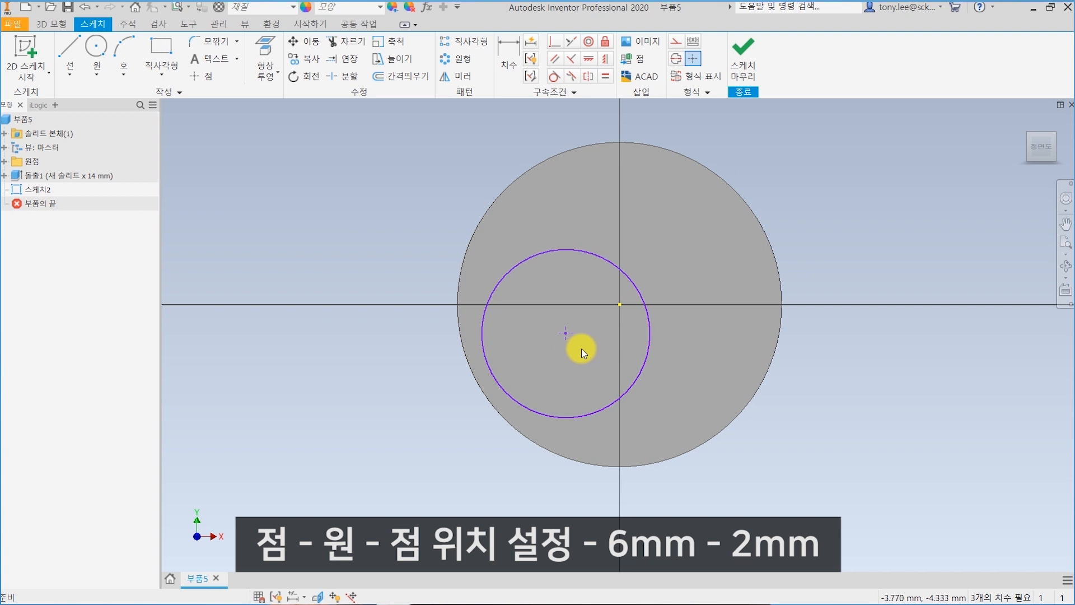
Set the horizontal distance between the point and the cylinder face's center to 6 mm
key("d")
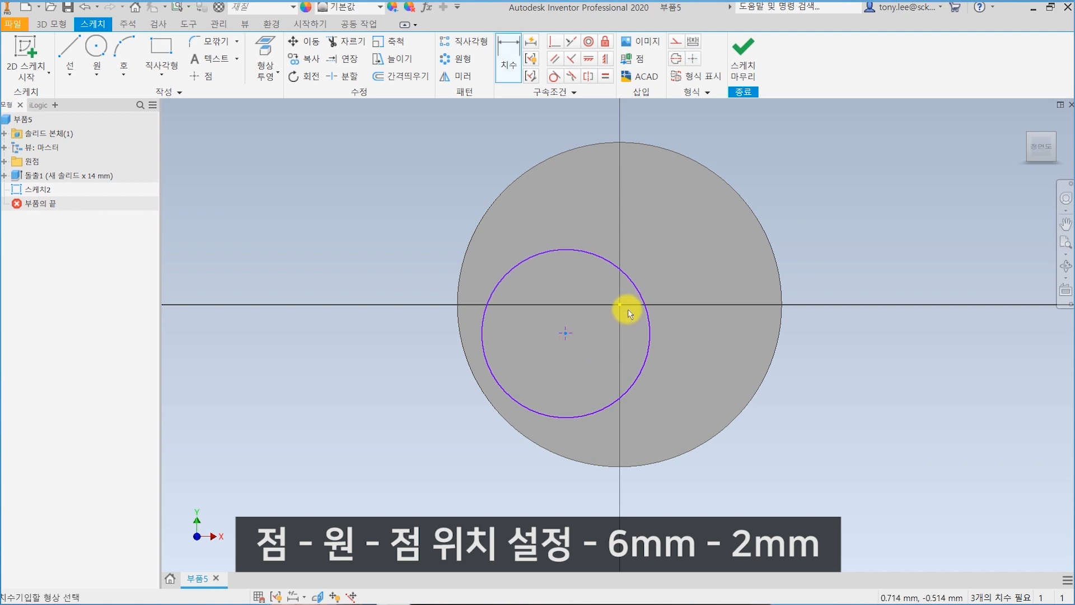
scroll(618, 315, "down", 2)
left_click(618, 308)
left_click(600, 430)
type("6")
key("Return")
Set the vertical distance between the point and the cylinder face's center to 2 mm
left_click(616, 307)
left_click(583, 324)
left_click(468, 329)
type("2")
key("Return")
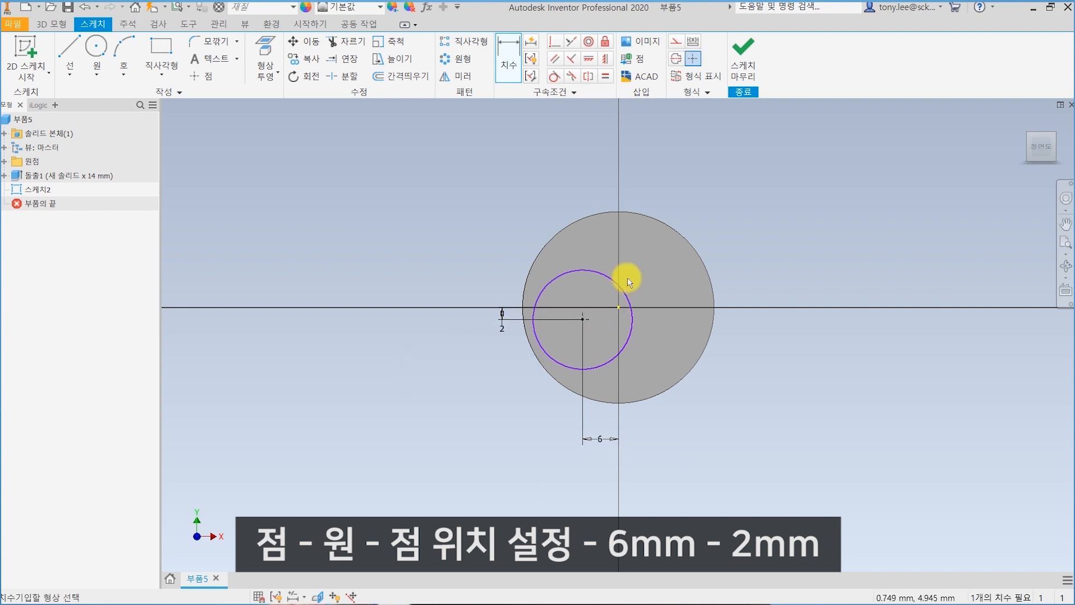
Dimension the offset circle by radius instead of diameter and set the radius to 13 mm
scroll(600, 312, "up", 3)
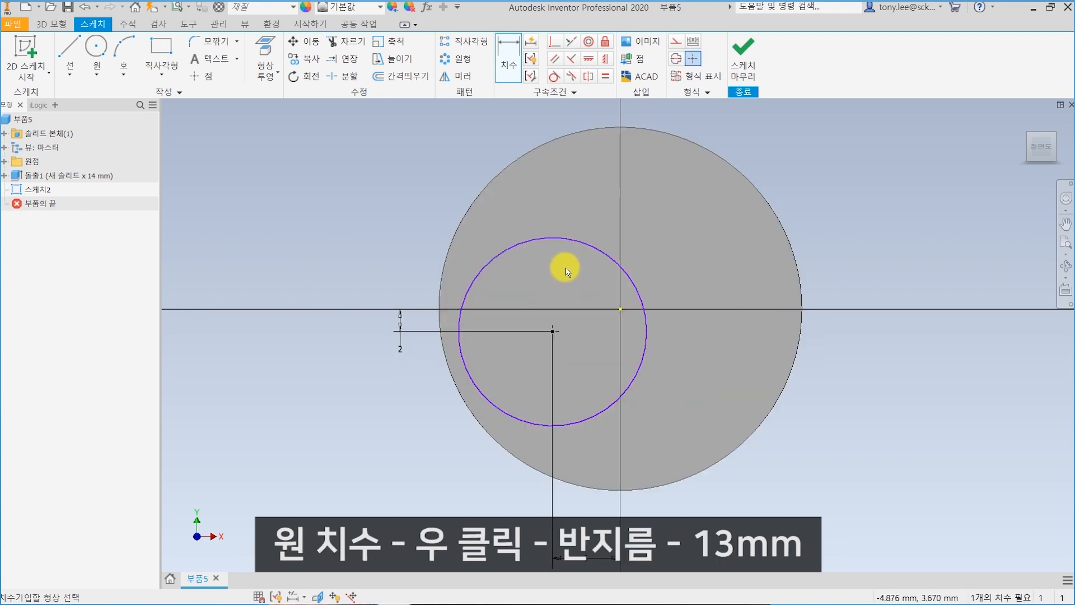
left_click(602, 255)
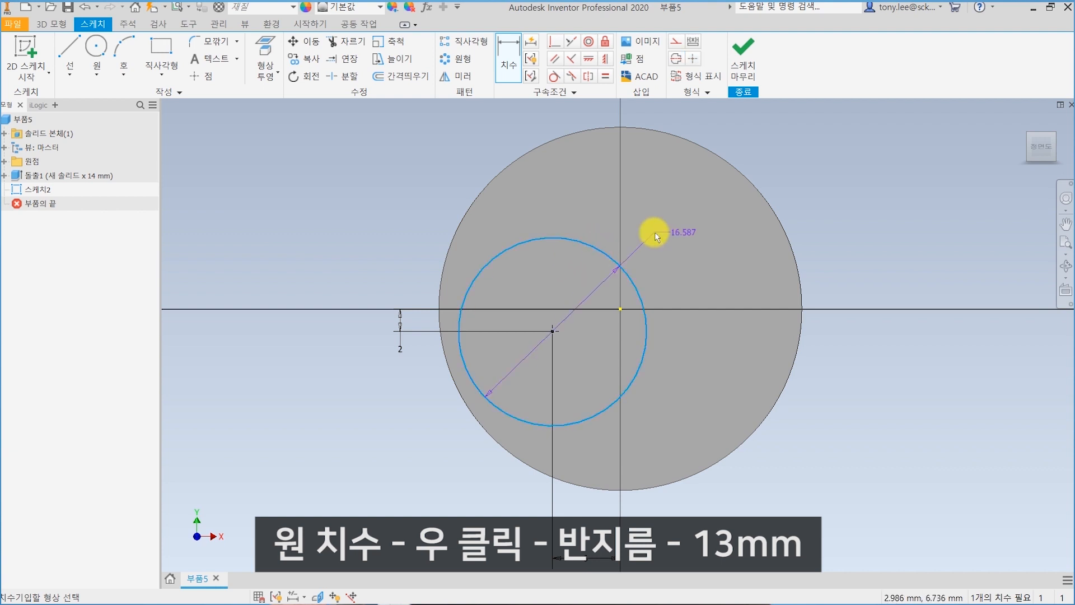
right_click(661, 227)
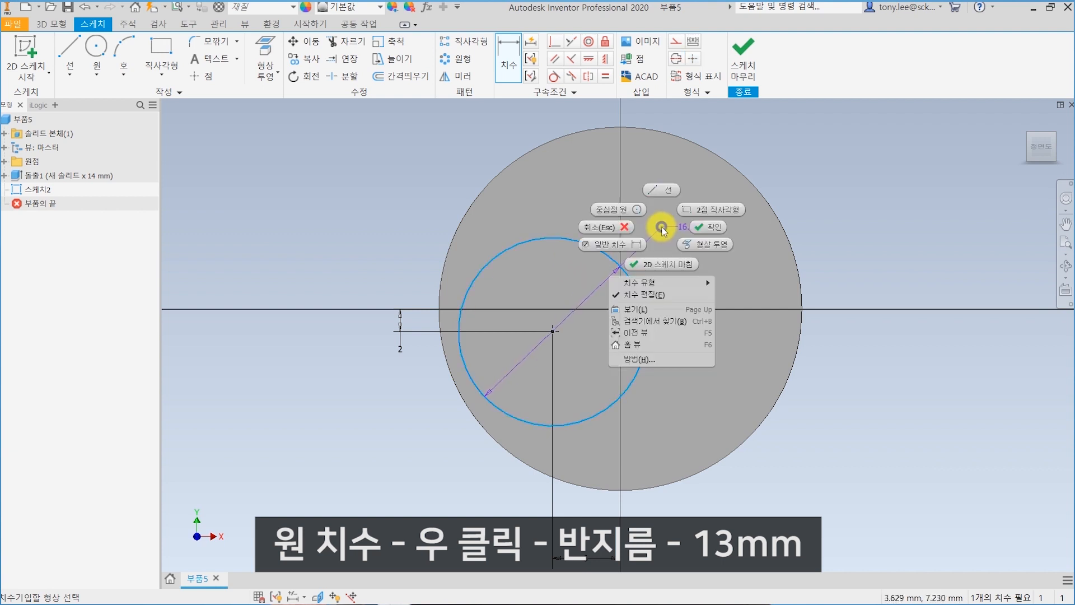
mouse_move(679, 281)
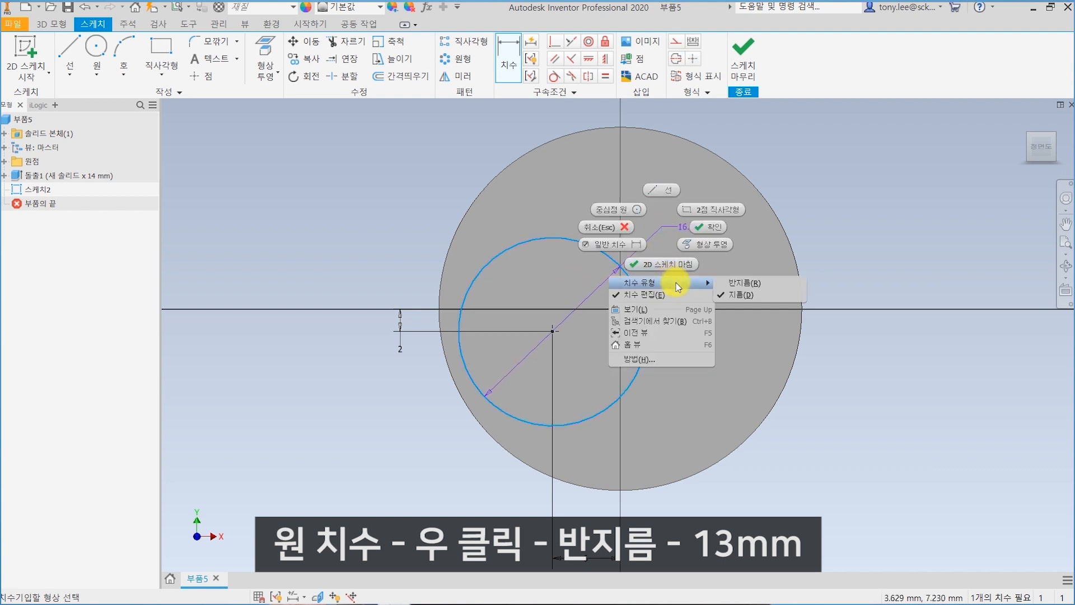
left_click(744, 283)
left_click(661, 231)
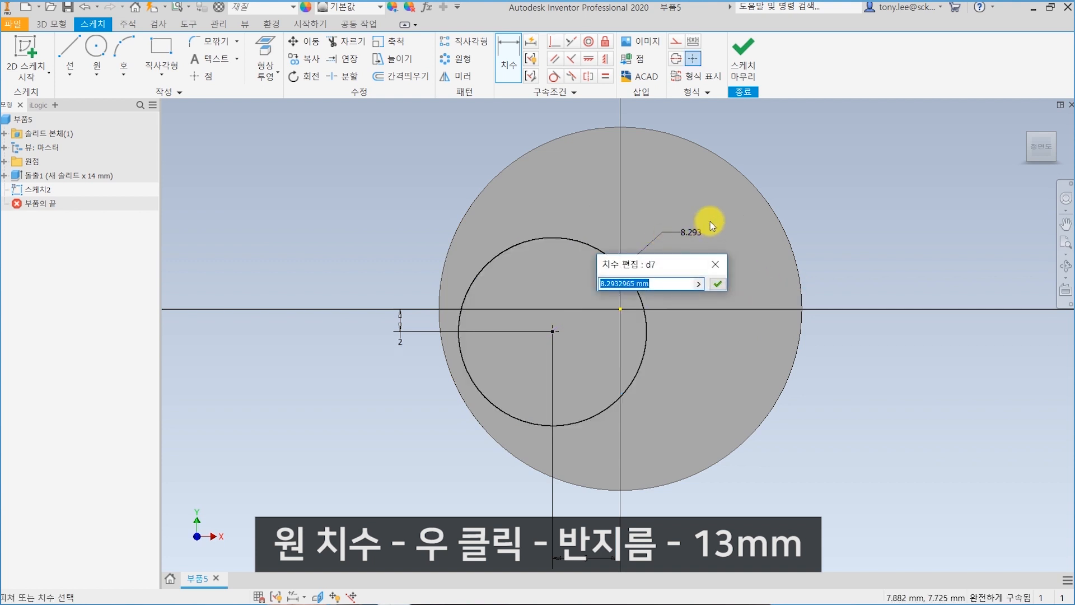
type("13")
key("Return")
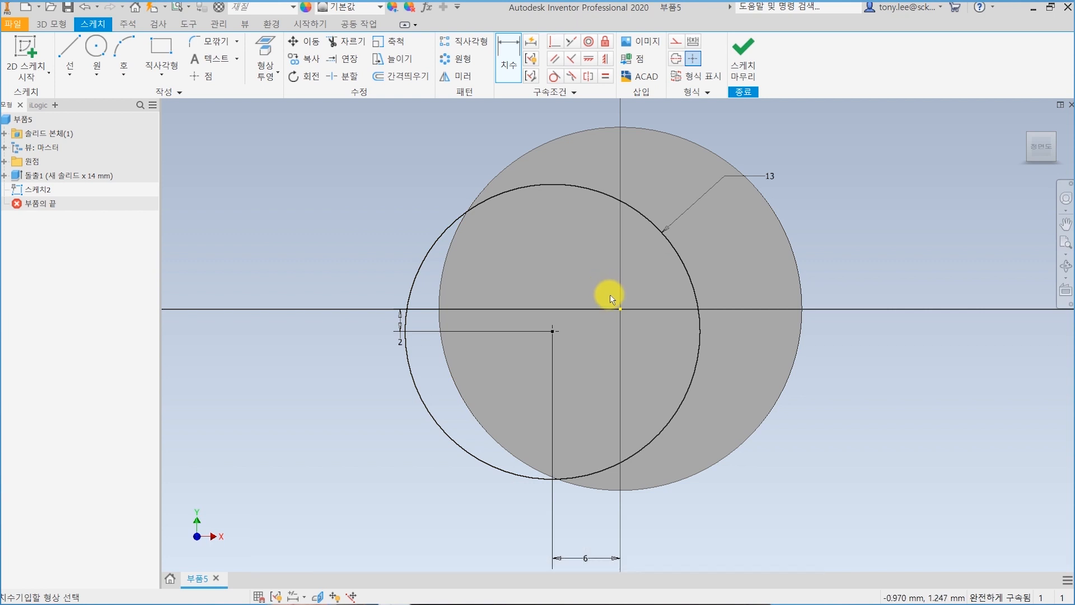
Draw a line from the offset circle's center to its lower-left edge at an angle of 180-15 degrees
left_click(71, 46)
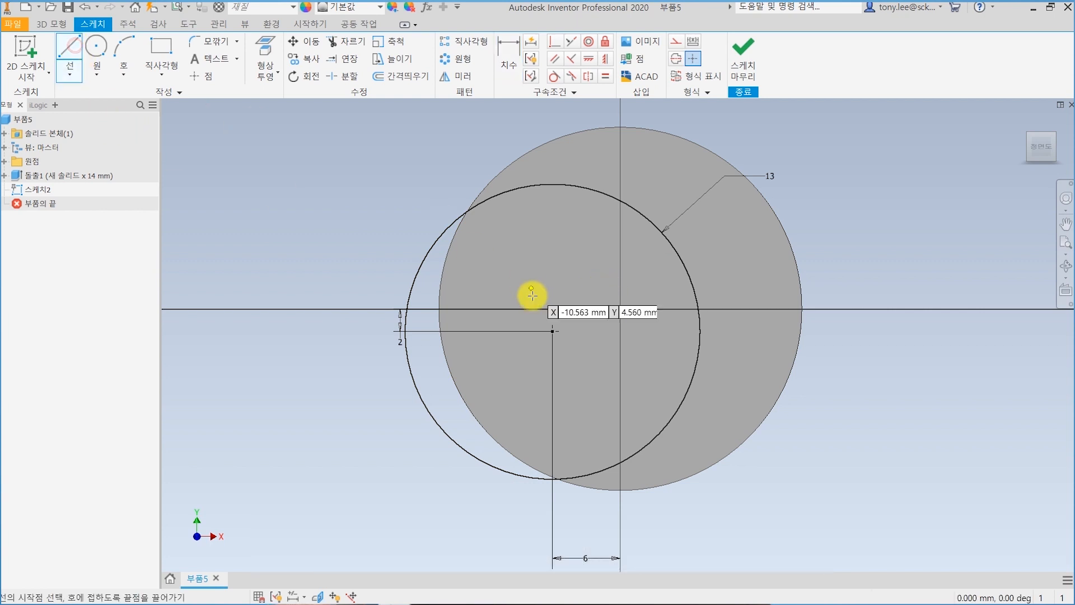
left_click(553, 329)
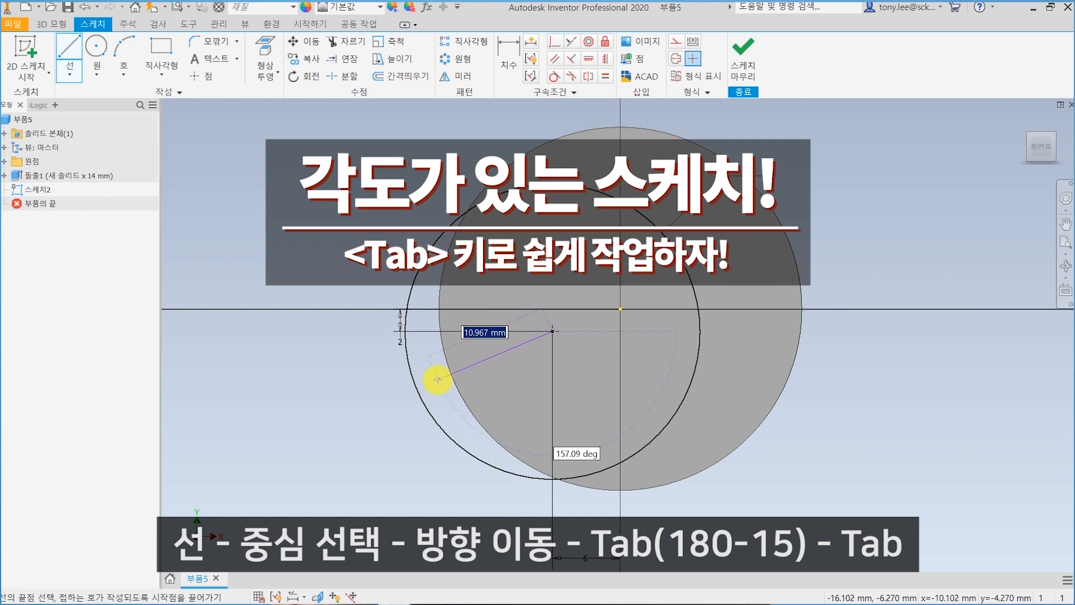
key("Tab")
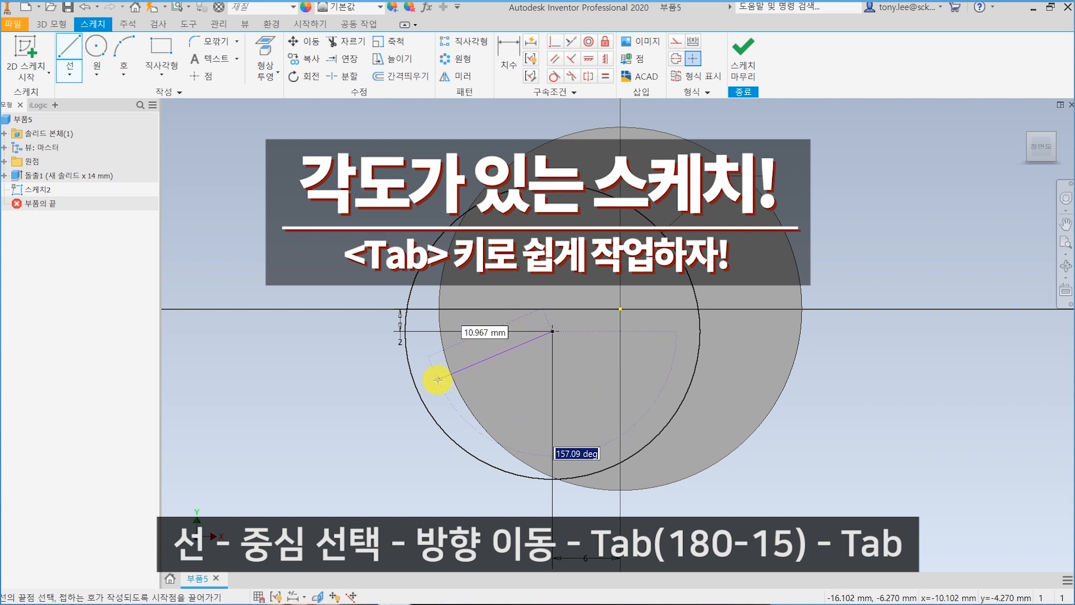
type("180")
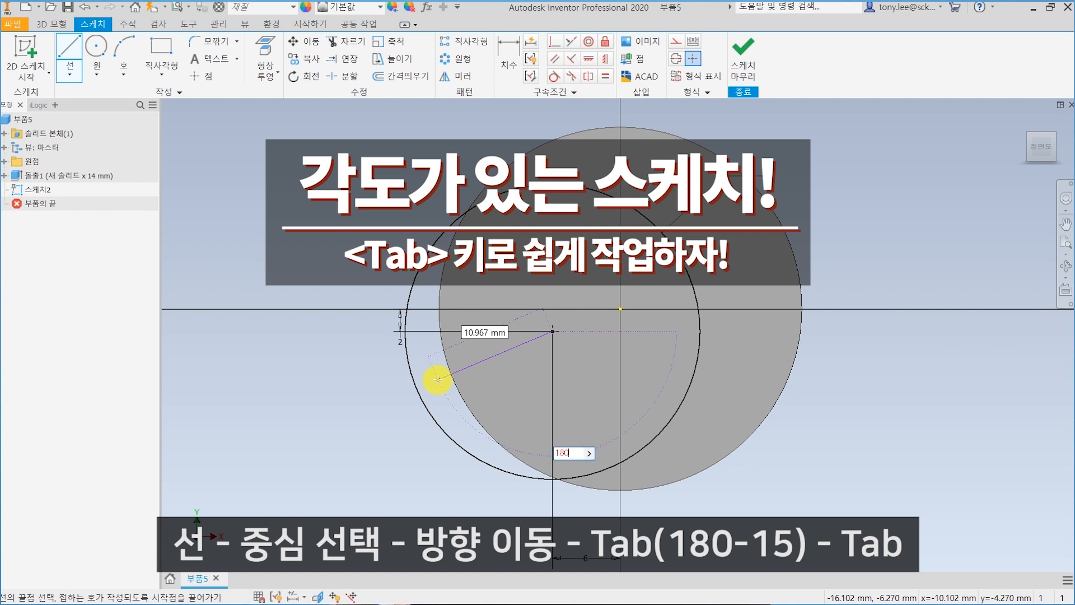
type("-15")
key("Tab")
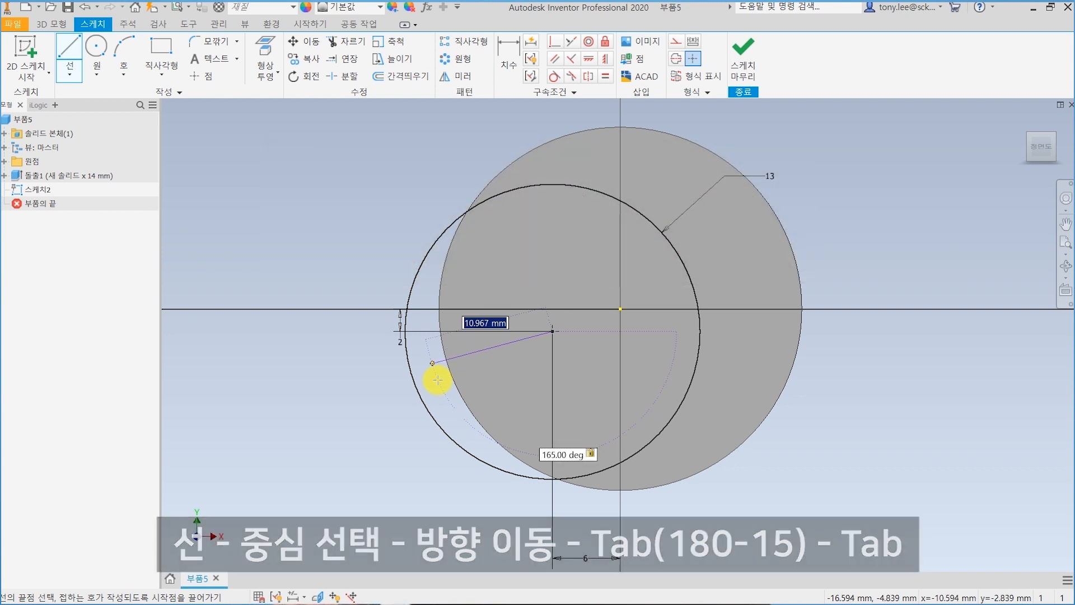
left_click(411, 372)
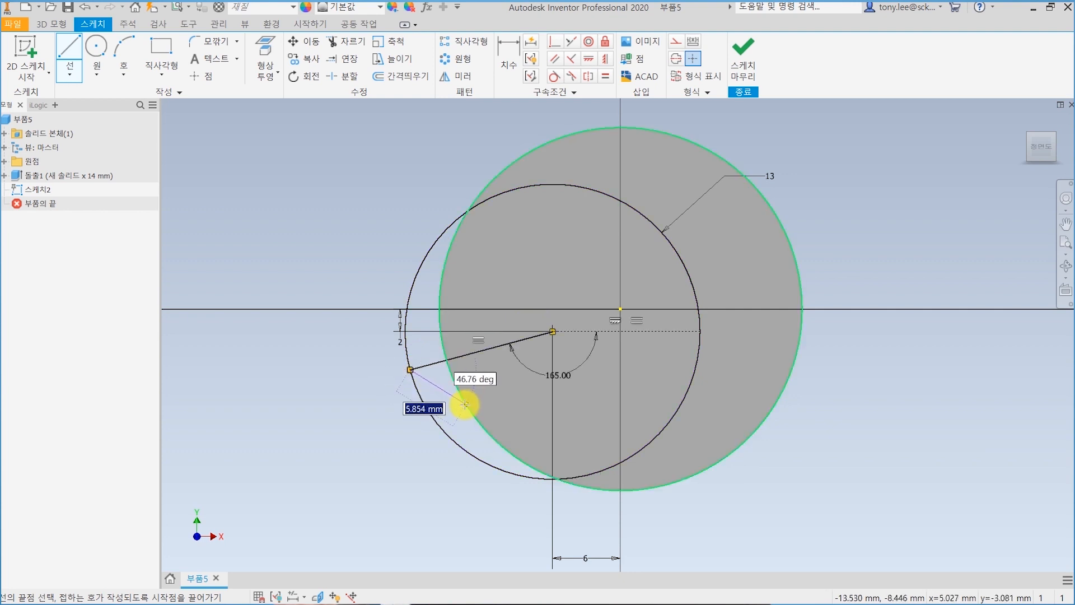
key("Escape")
Try converting the angled line to construction geometry and undo the conversion
left_click(397, 164)
left_click(437, 367)
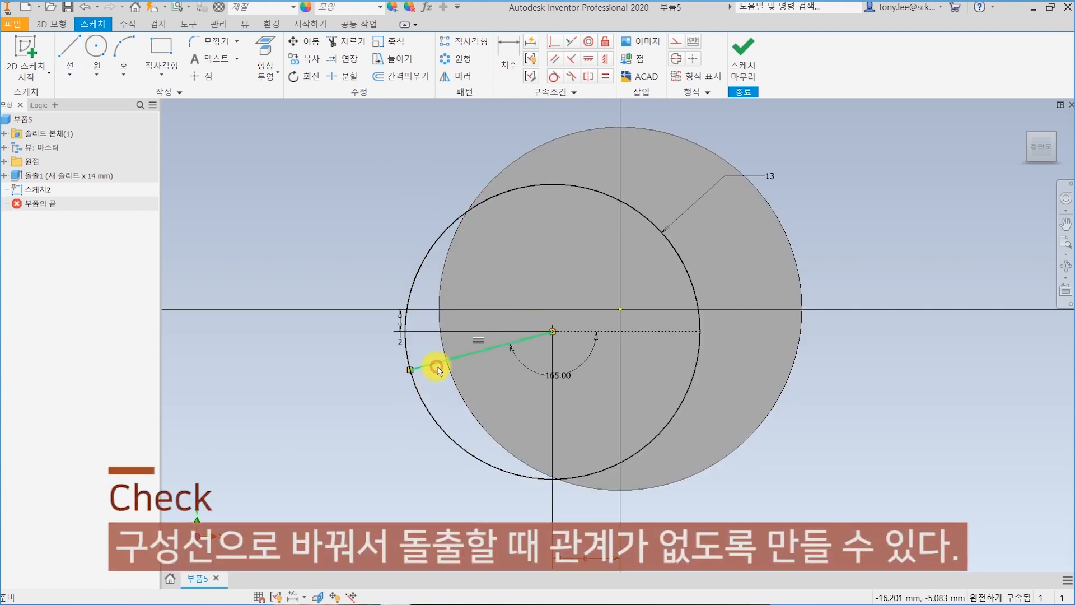
left_click(676, 49)
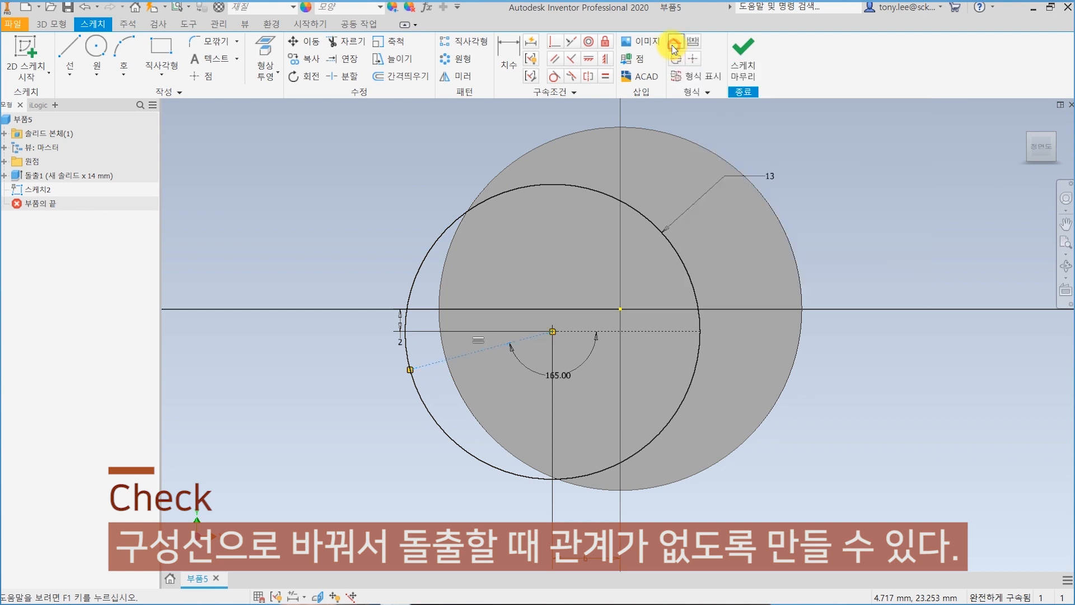
left_click(362, 191)
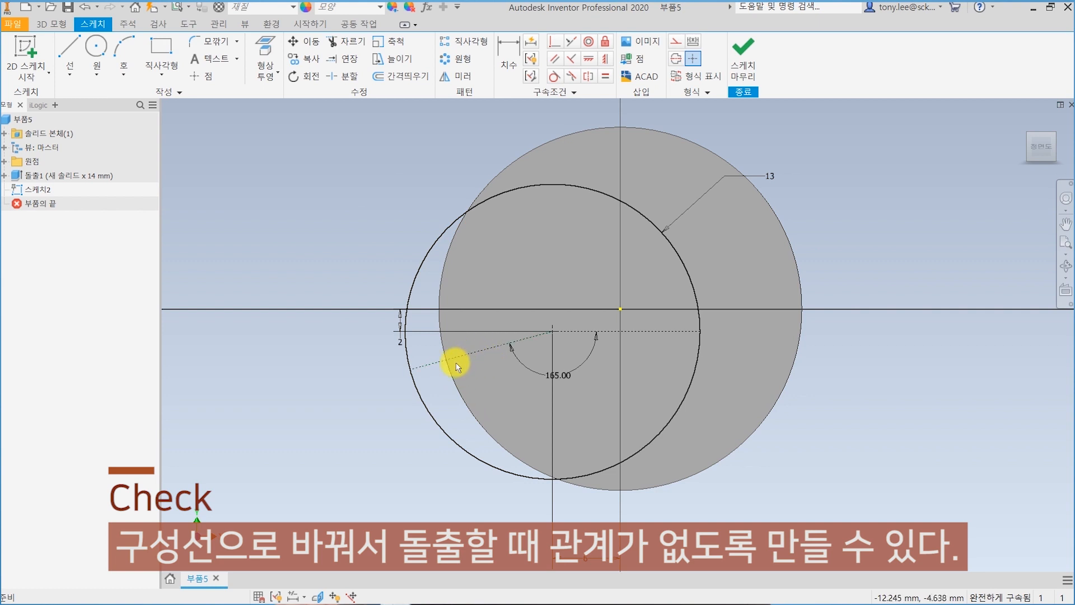
key("ctrl+z")
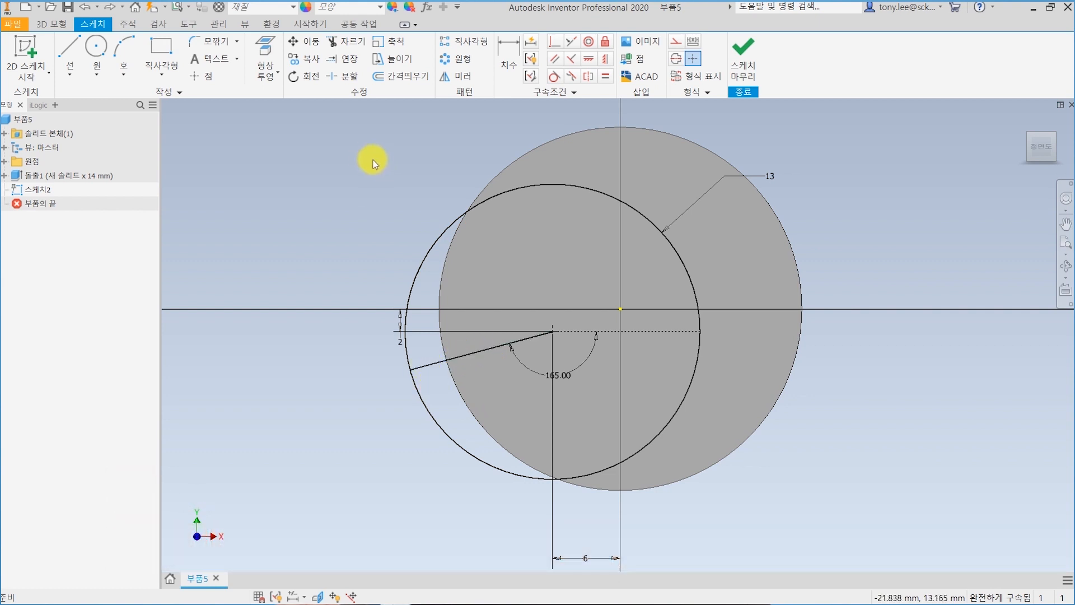
Draw two slanted lines across the offset circle, one above and one below the angled line, with endpoints on the circle
left_click(407, 81)
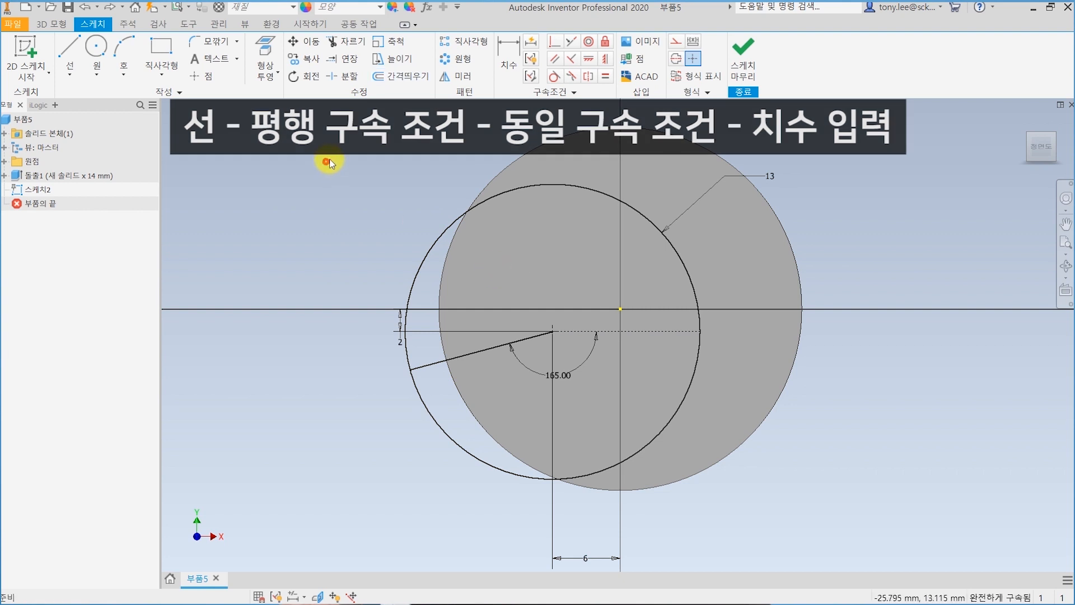
left_click(70, 53)
left_click(416, 274)
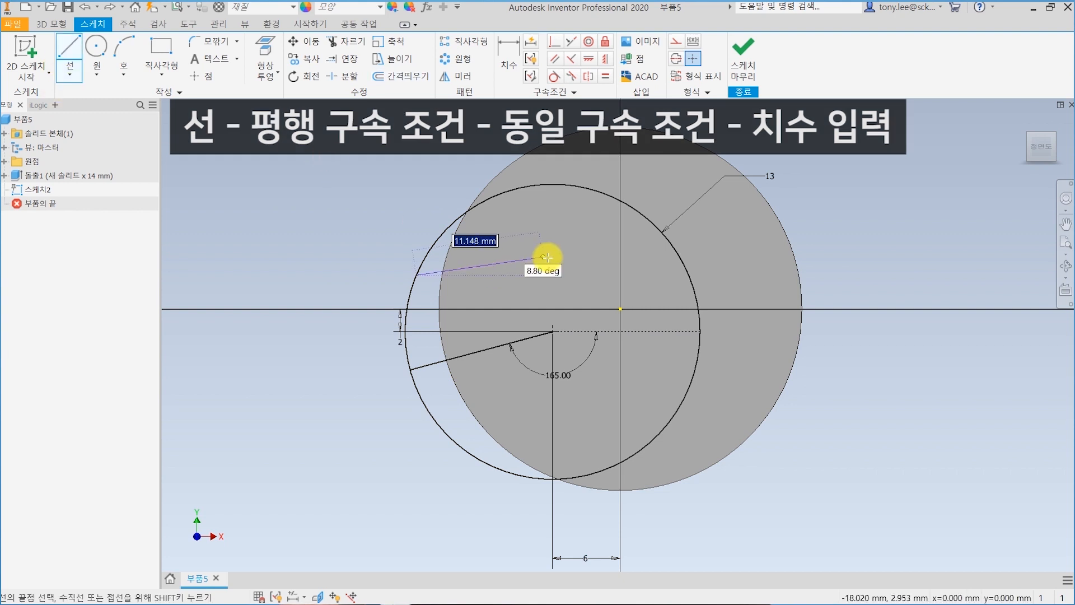
double_click(612, 199)
left_click(475, 456)
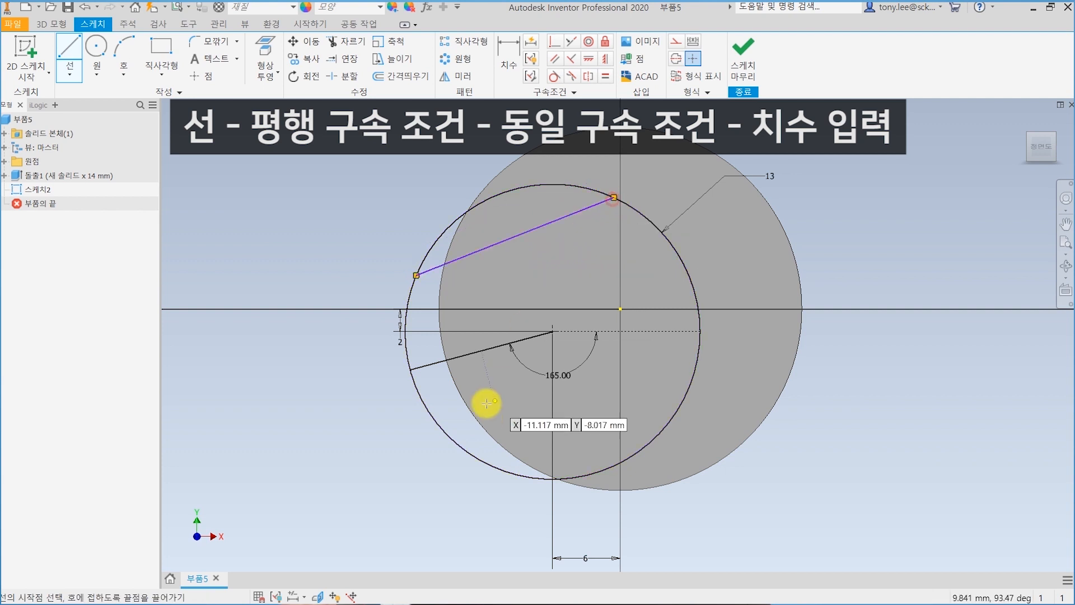
double_click(683, 401)
key("Escape")
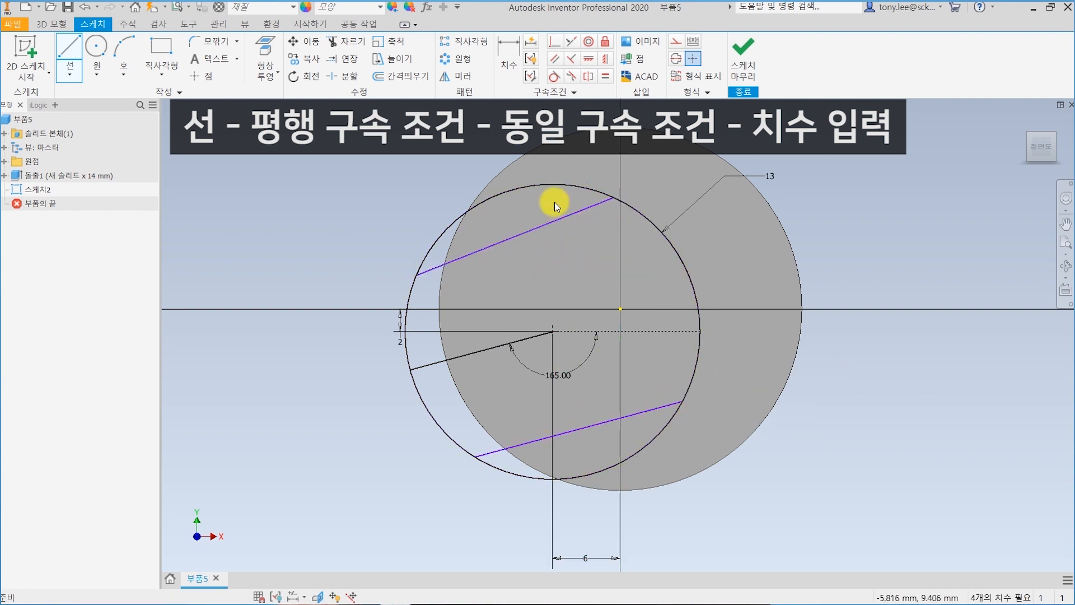
Constrain both lines across the offset circle parallel to the angled center line
left_click(555, 58)
left_click(479, 351)
left_click(465, 255)
left_click(480, 353)
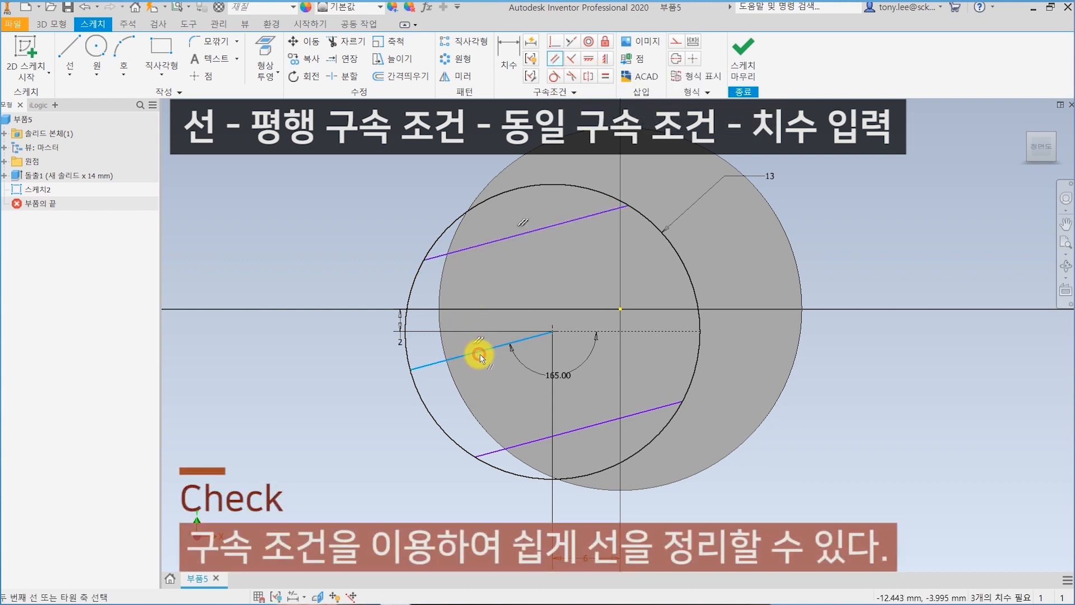
left_click(600, 425)
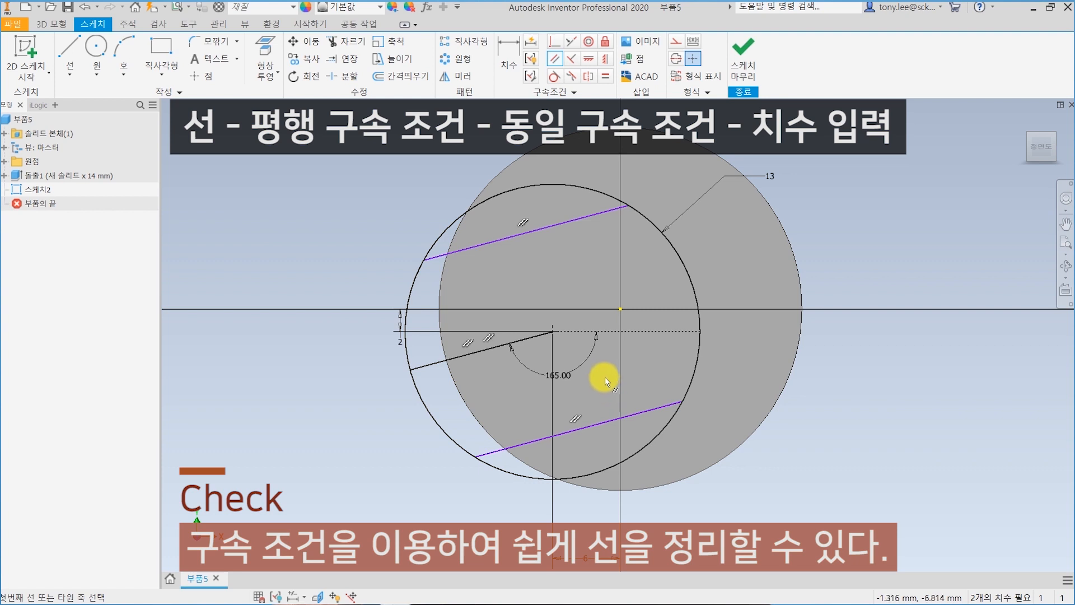
key("Escape")
Apply an equal-length constraint to the two parallel lines across the offset circle
left_click(607, 78)
left_click(536, 231)
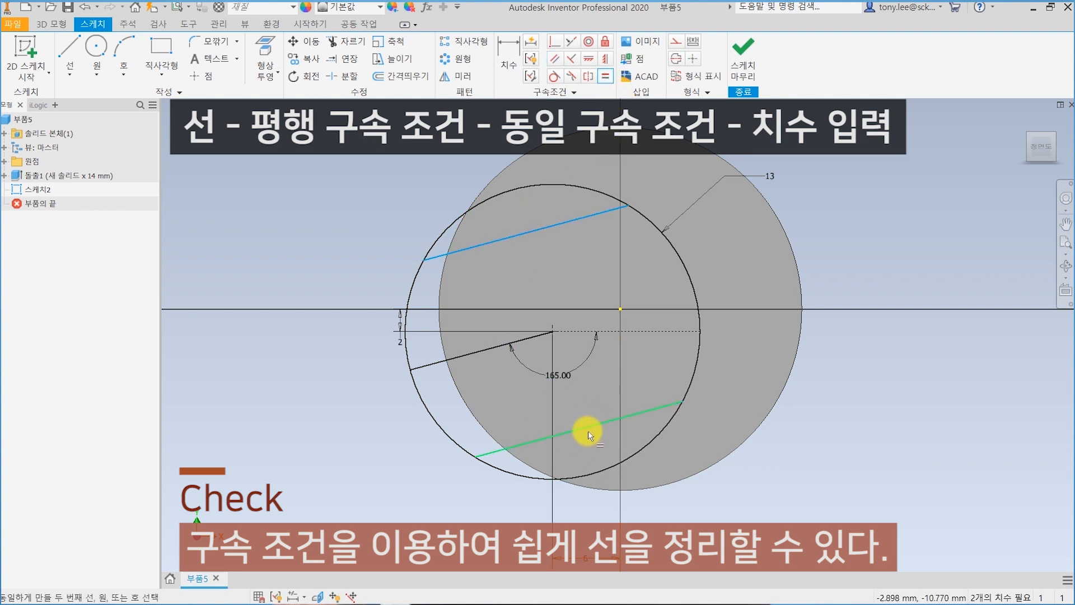
left_click(588, 430)
Dimension the distance between the two parallel lines across the offset circle and set it to 18 mm
key("d")
left_click(521, 443)
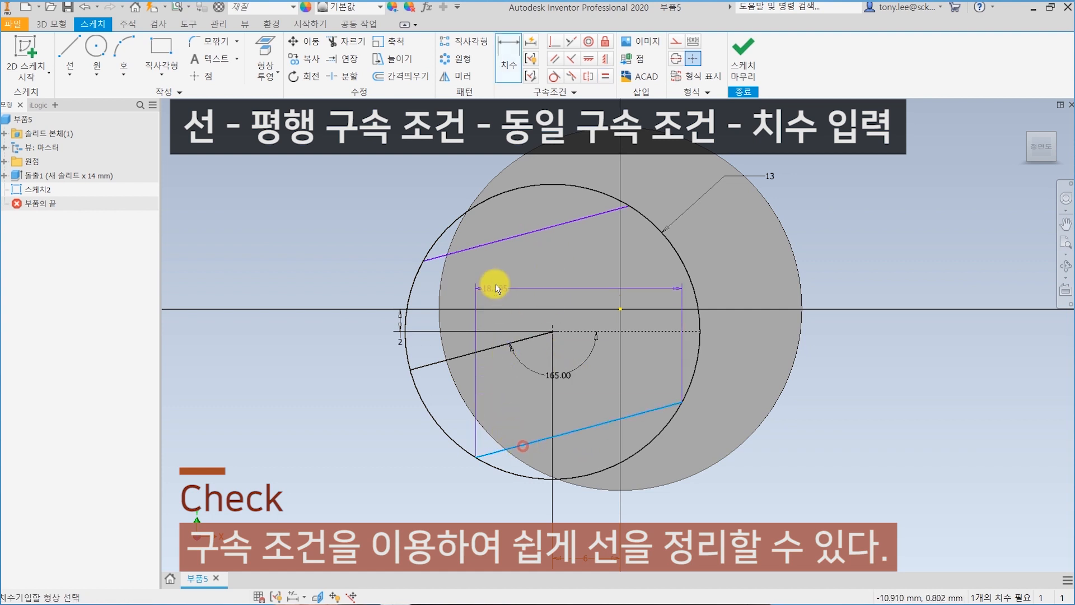
left_click(488, 244)
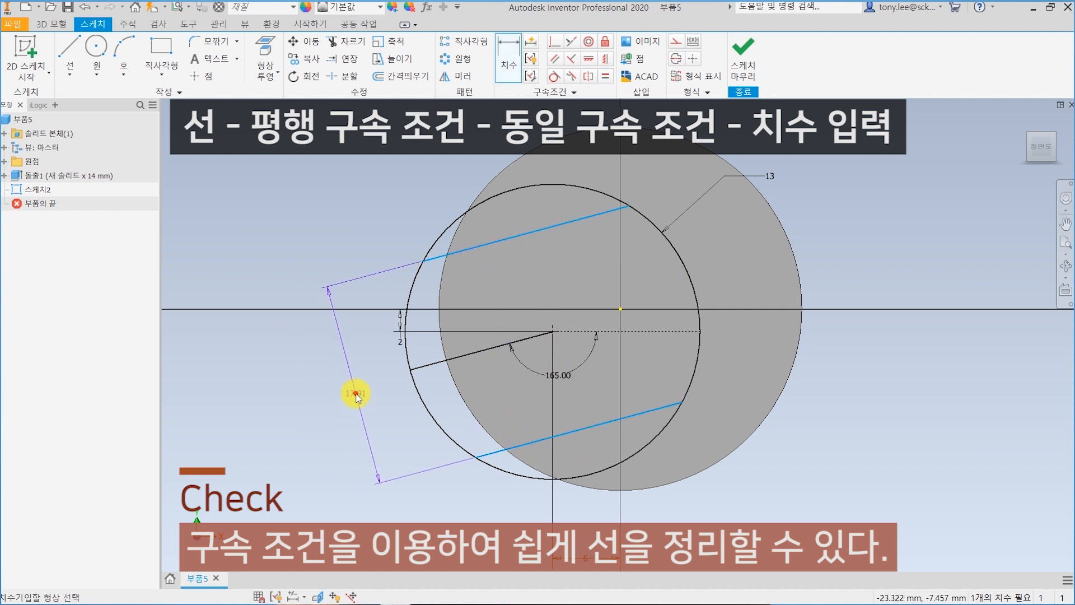
left_click(356, 395)
type("18")
key("Return")
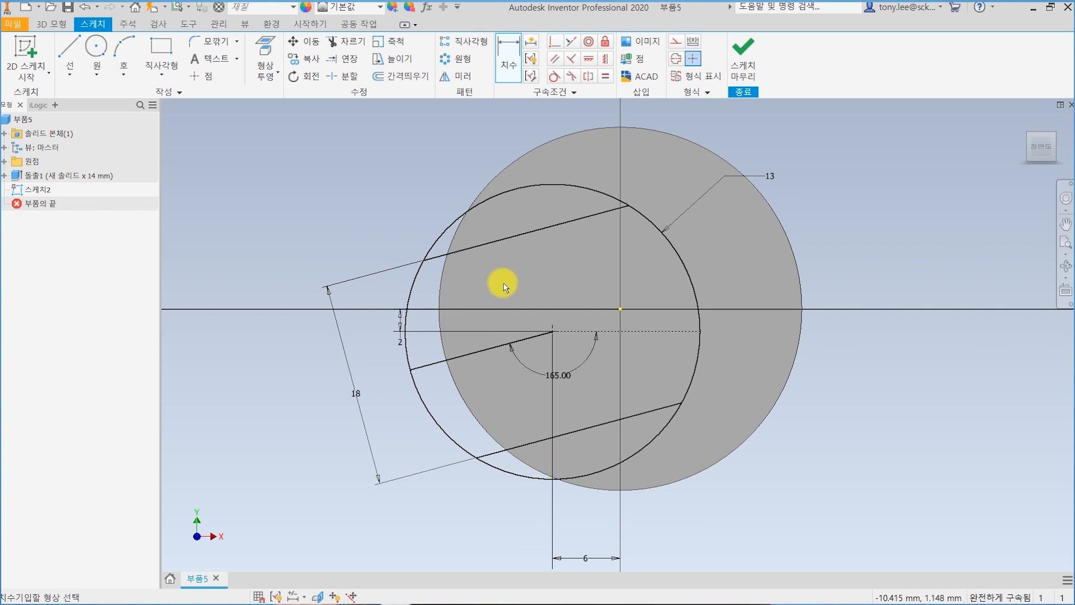
key("Escape")
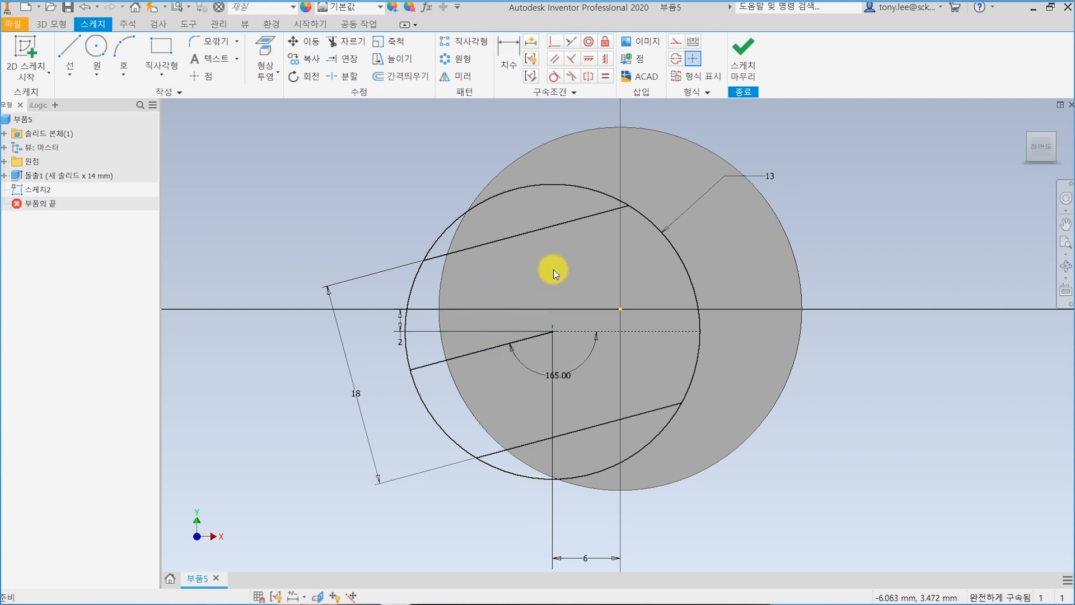
Finish the sketch and extrude the region between the parallel lines as a cut through all, in the flipped direction
middle_click_drag(553, 270, 564, 282)
scroll(589, 264, "down", 2)
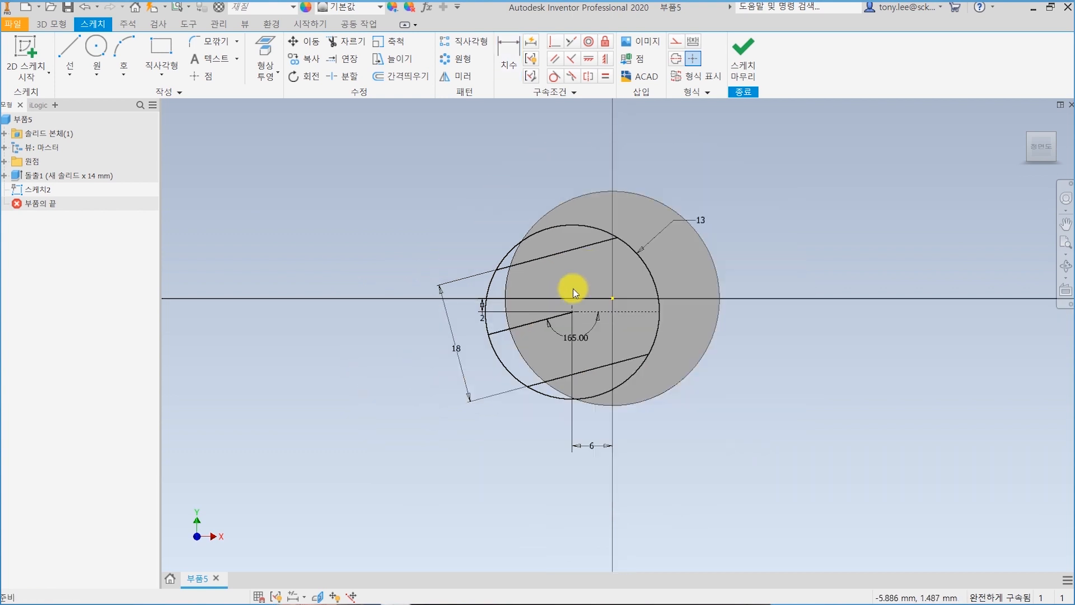
scroll(573, 288, "up", 3)
scroll(575, 287, "down", 2)
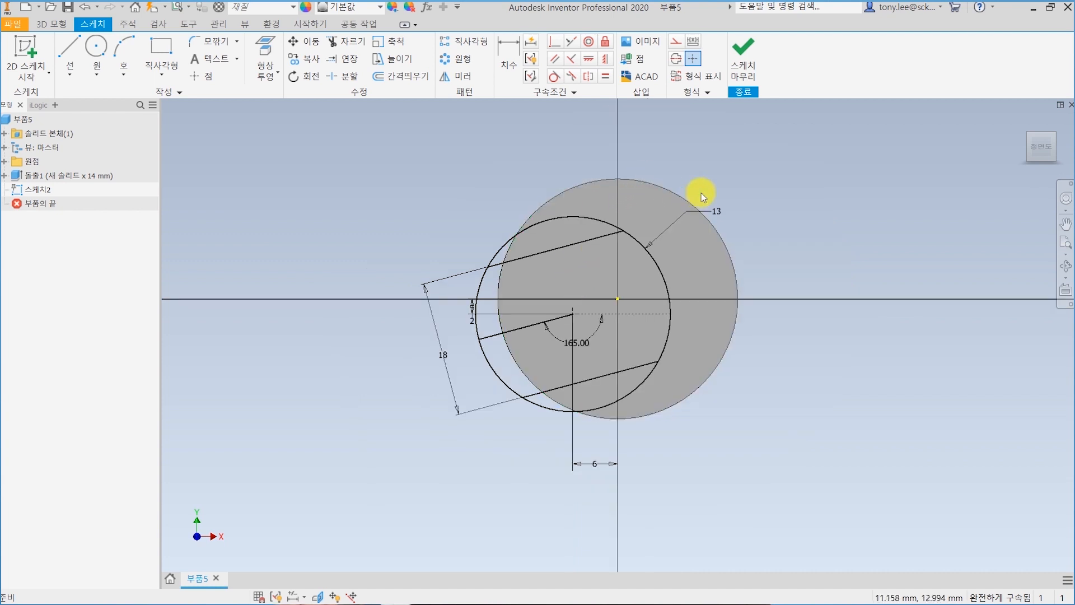
left_click(741, 55)
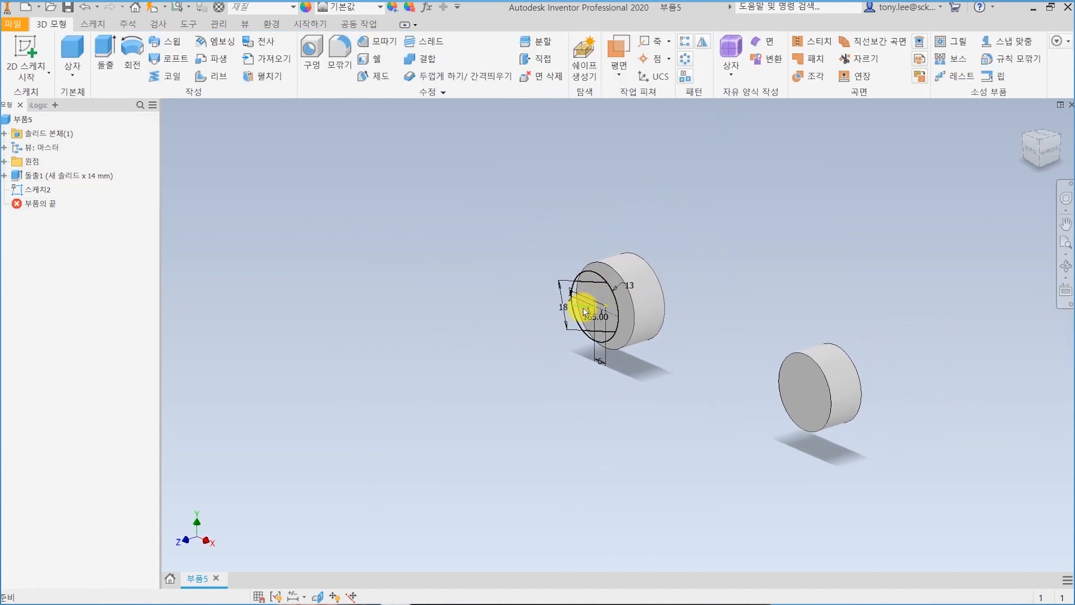
scroll(585, 307, "up", 5)
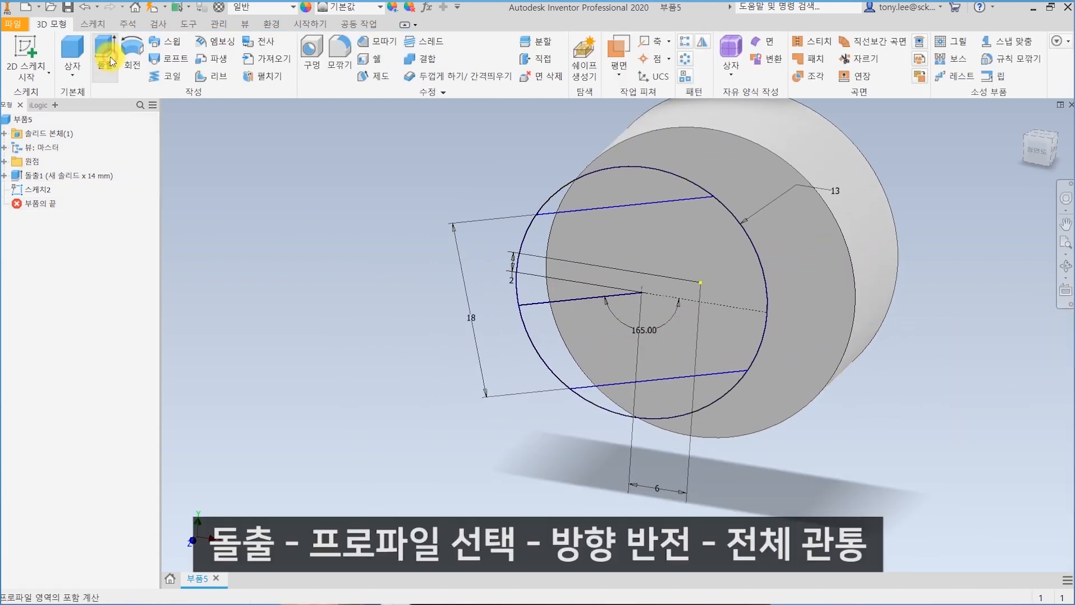
left_click(108, 65)
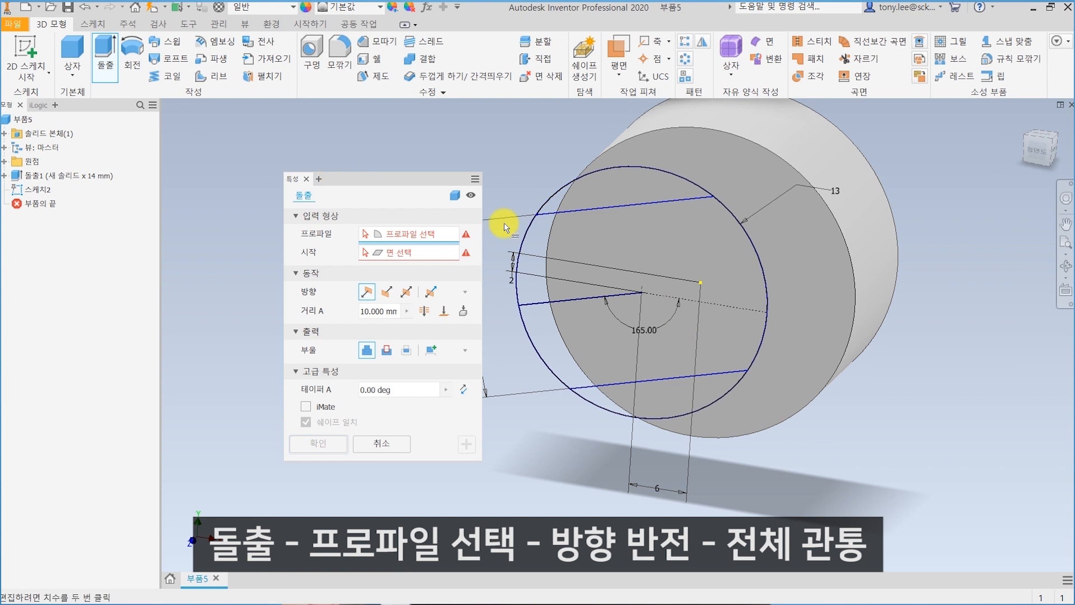
left_click(543, 238)
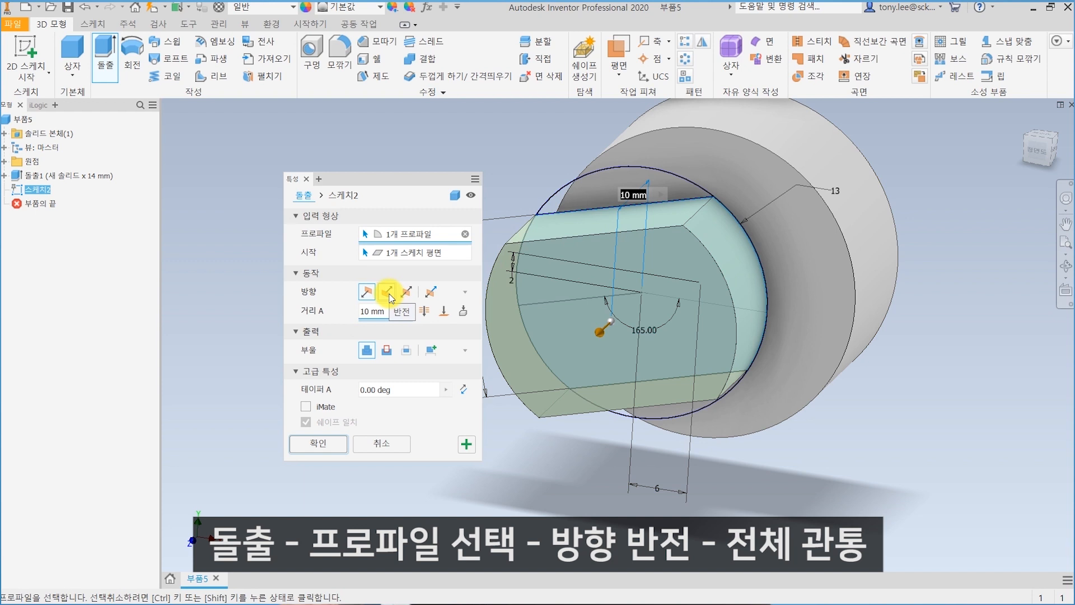
left_click(387, 291)
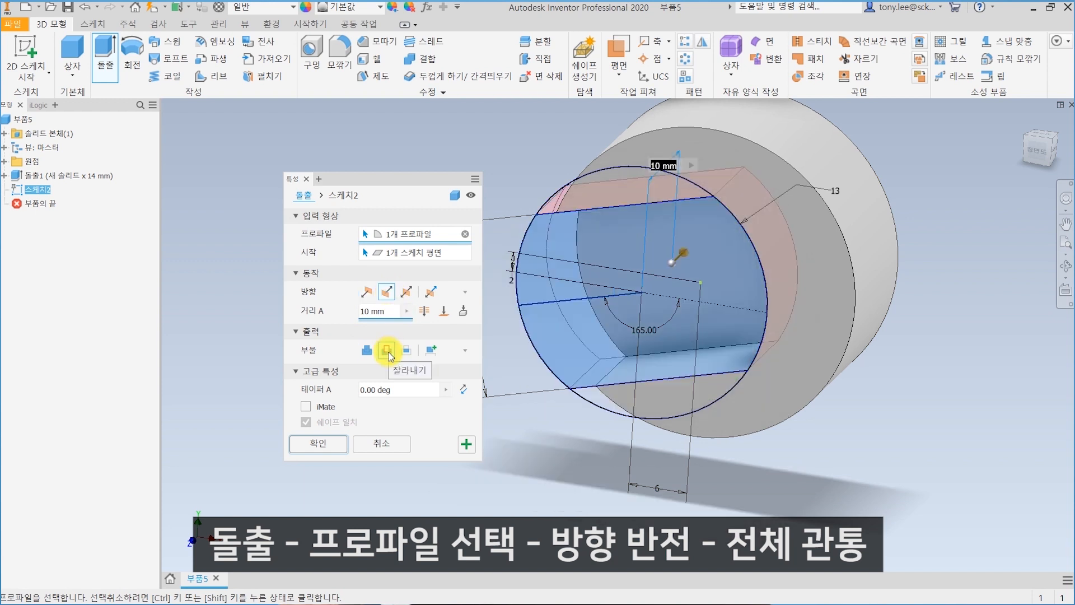
left_click(425, 312)
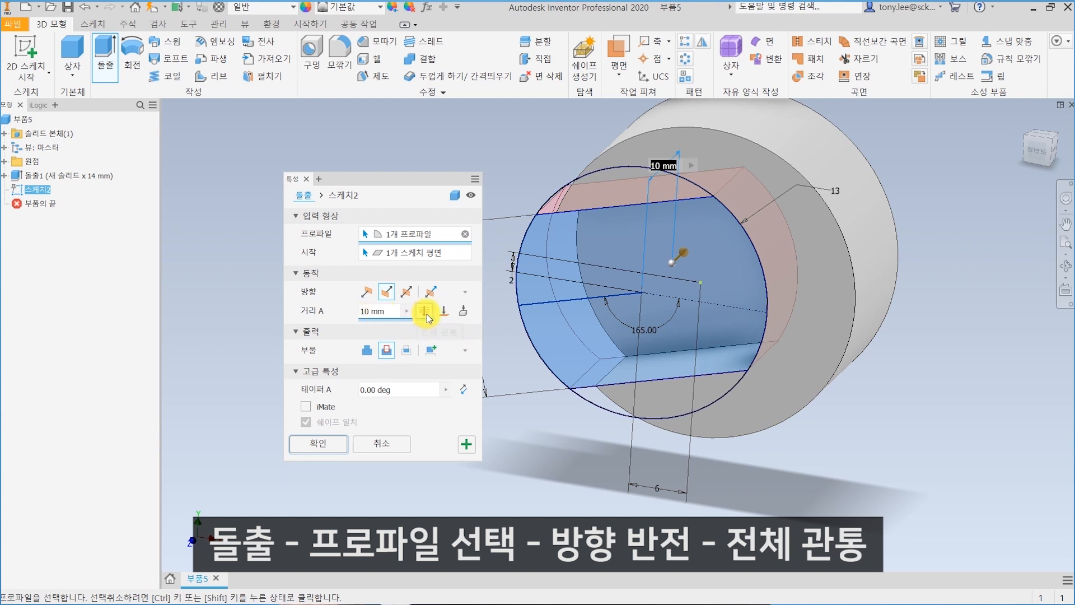
left_click(336, 444)
Start a new 2D sketch on the front face of the smaller cylinder
middle_click_drag(629, 307, 728, 219, "shift")
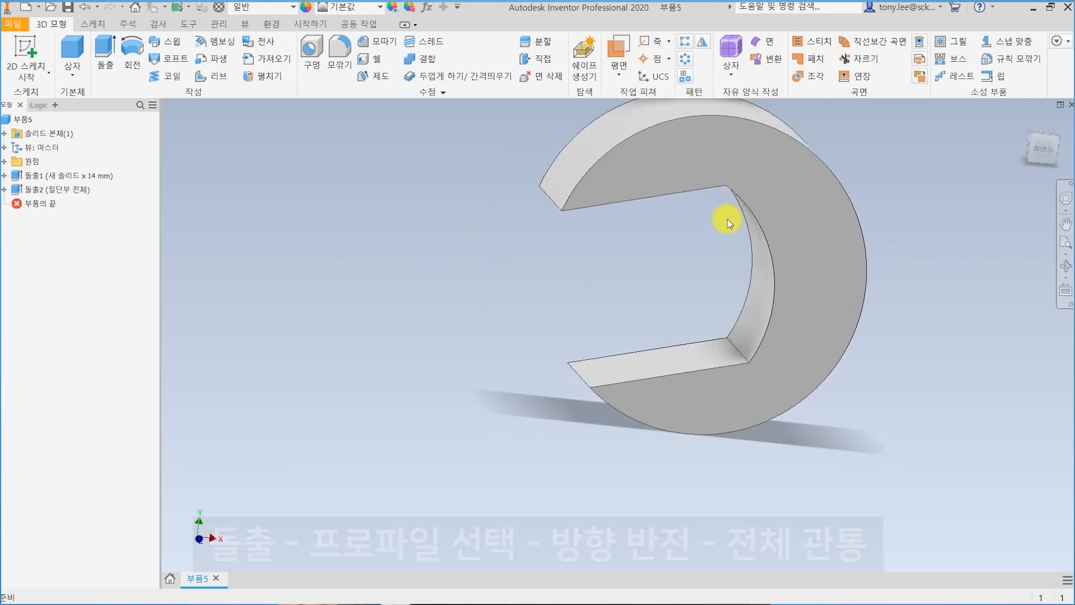
scroll(723, 255, "up", 5)
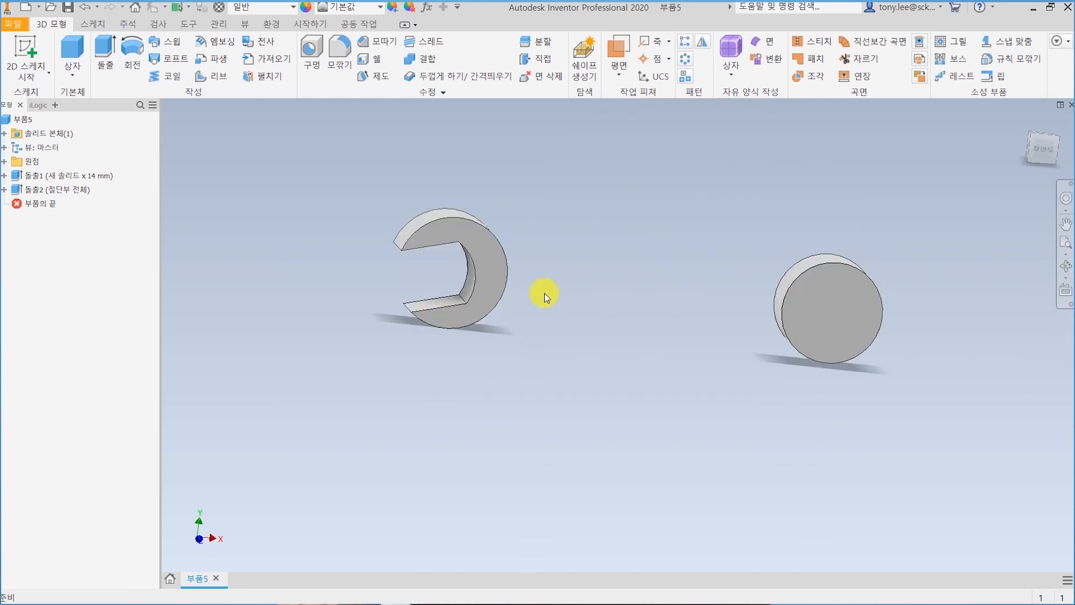
middle_click_drag(544, 293, 398, 195)
left_click(26, 48)
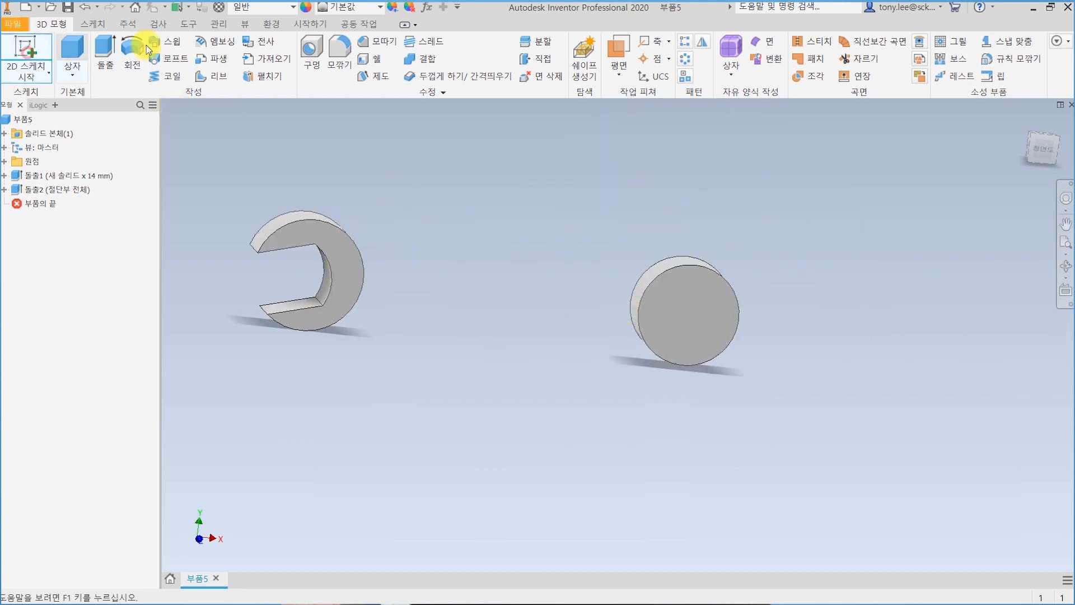
left_click(693, 315)
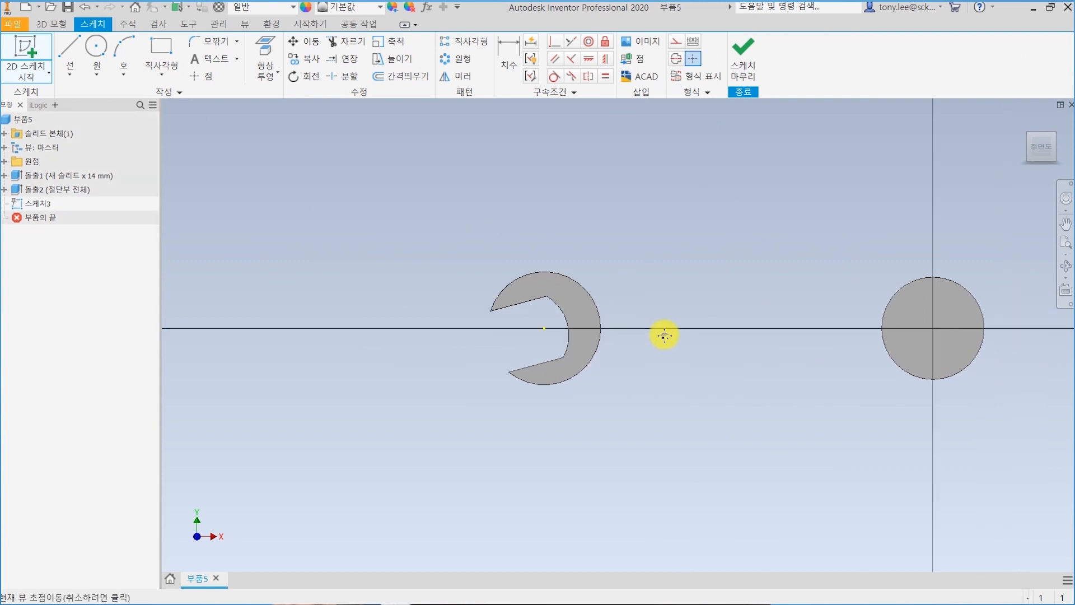
Place a sketch point on the smaller cylinder's face, above and to the right of its center
scroll(650, 302, "down", 5)
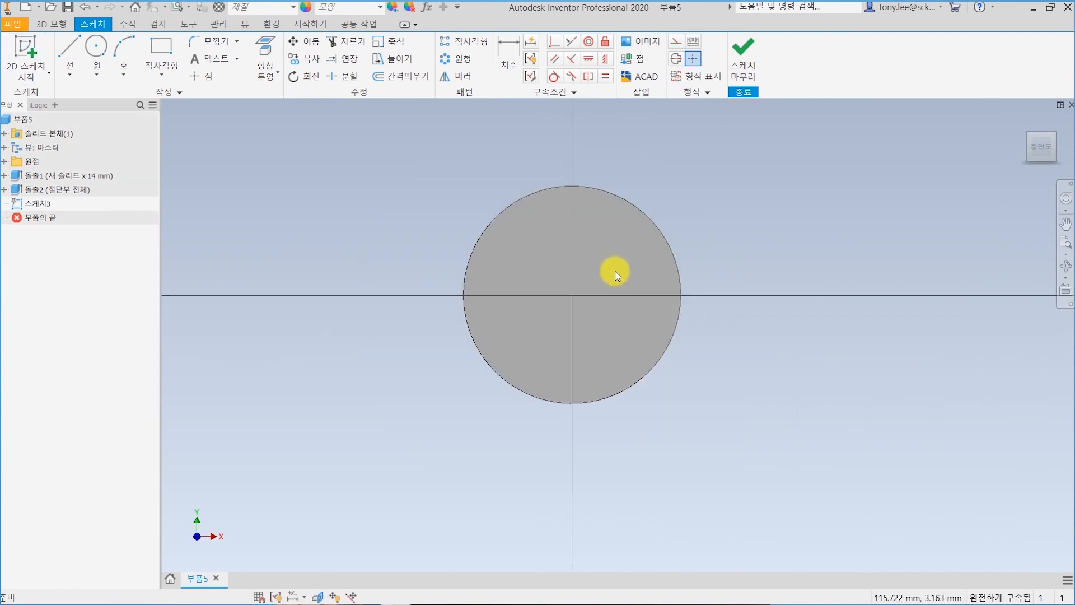
scroll(614, 271, "up", 2)
scroll(580, 275, "down", 3)
left_click(205, 75)
left_click(518, 315)
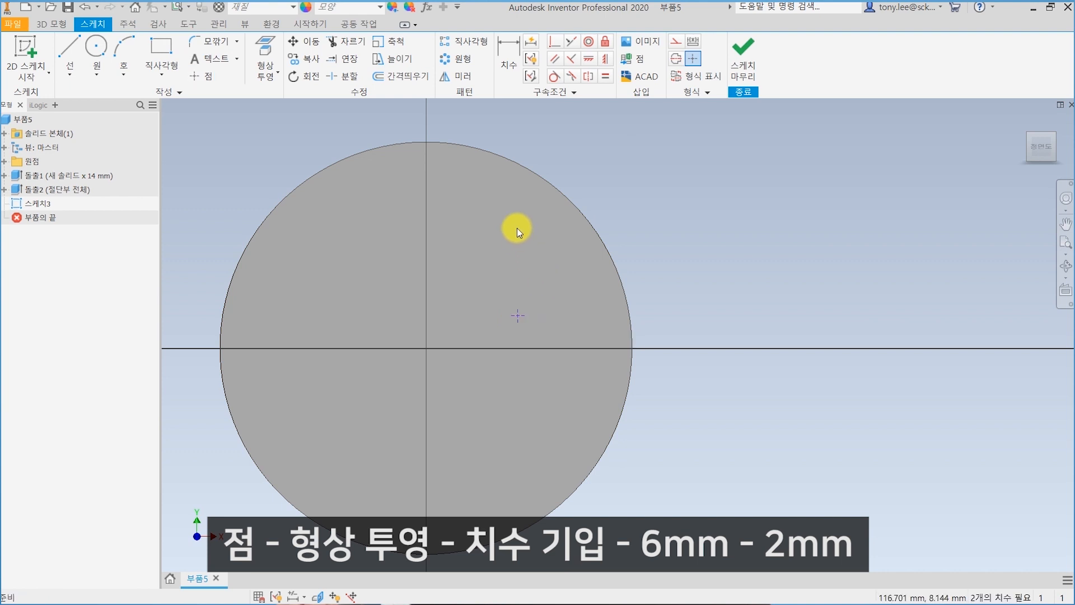
Project the smaller cylinder's circular edge into the sketch and set the point's horizontal distance from its center to 6 mm
left_click(267, 52)
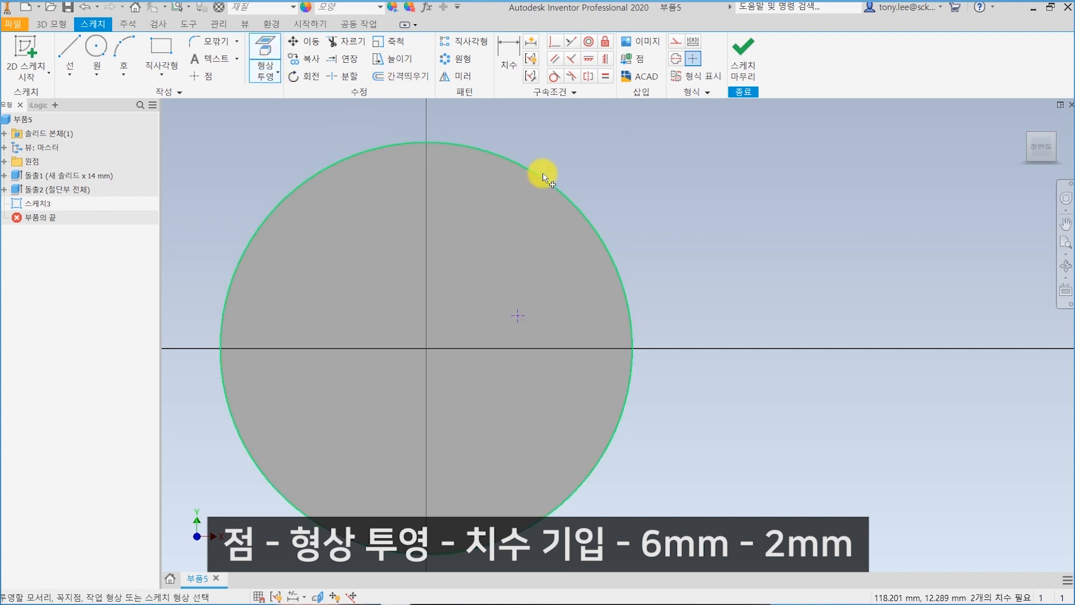
left_click(542, 176)
left_click(506, 51)
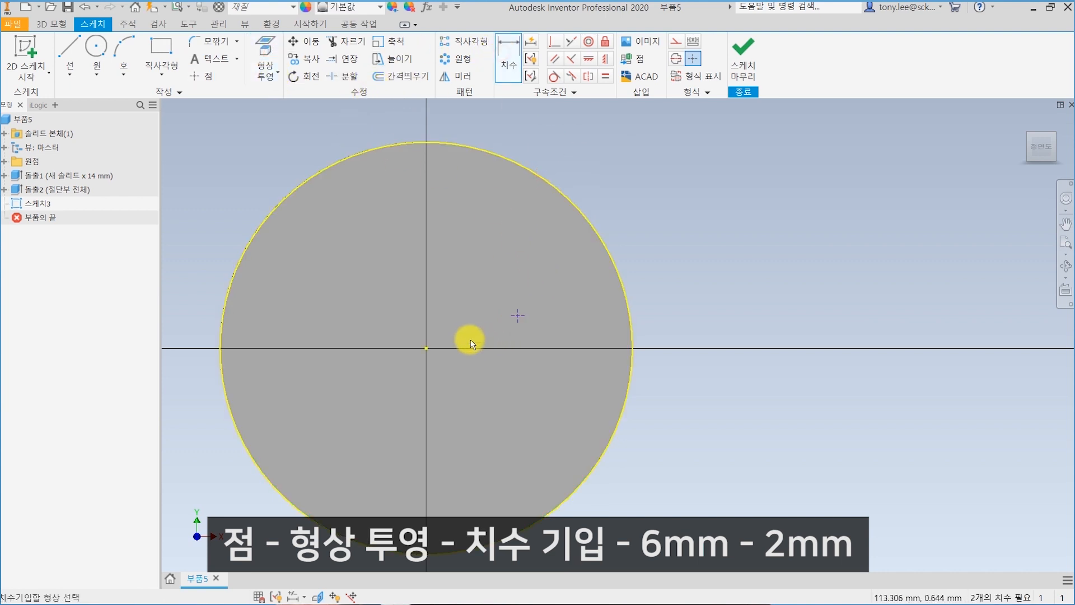
left_click(517, 316)
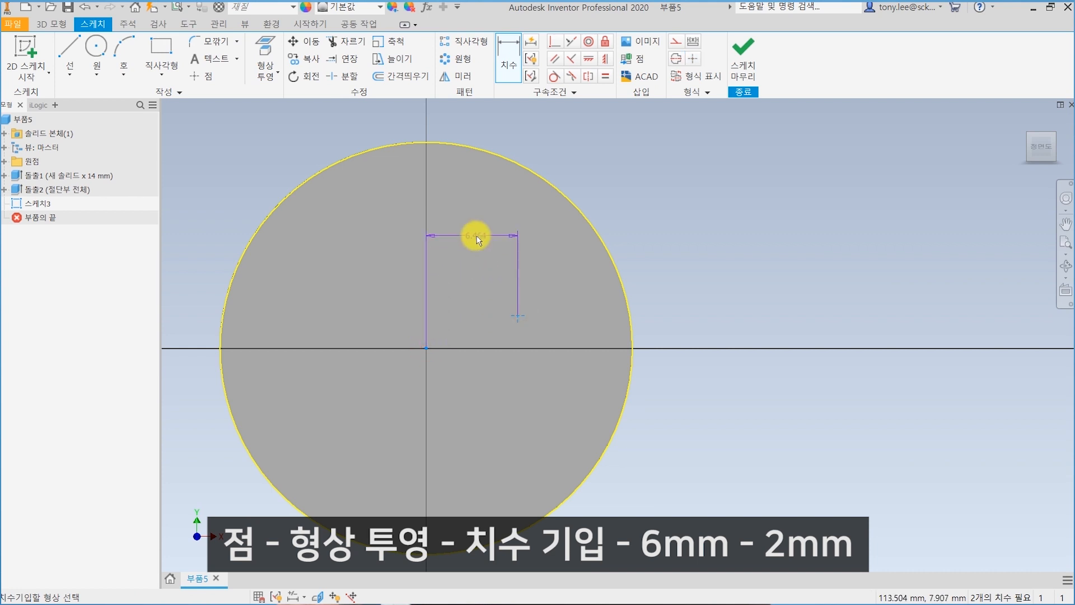
left_click(477, 240)
type("6")
key("Return")
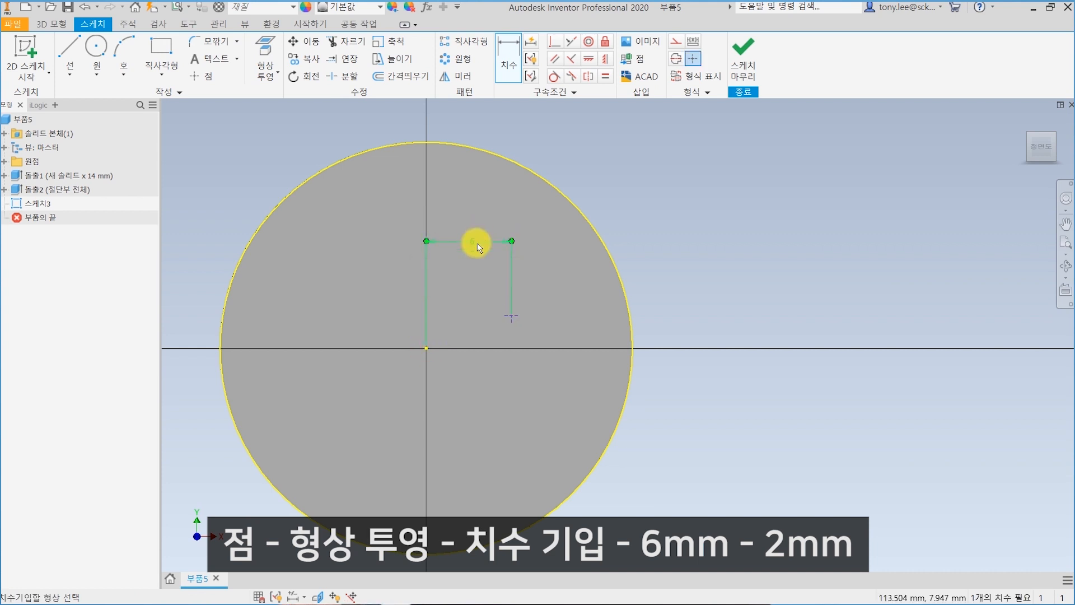
Dimension the vertical distance between the projected circle's center and the sketch point and set it to 2 mm
left_click(425, 349)
left_click(511, 316)
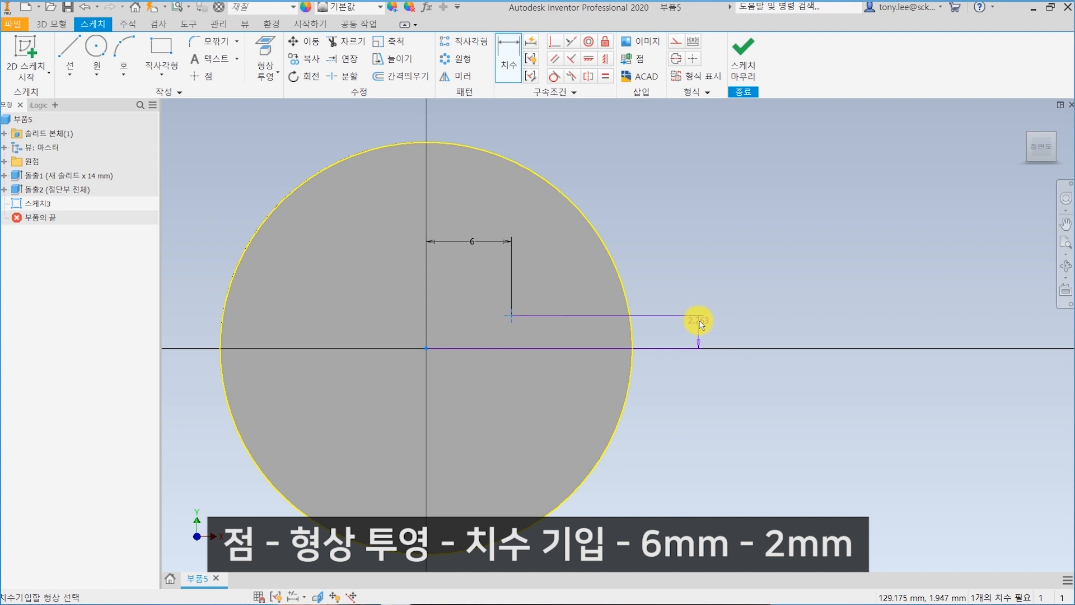
left_click(701, 325)
key("Return")
key("Escape")
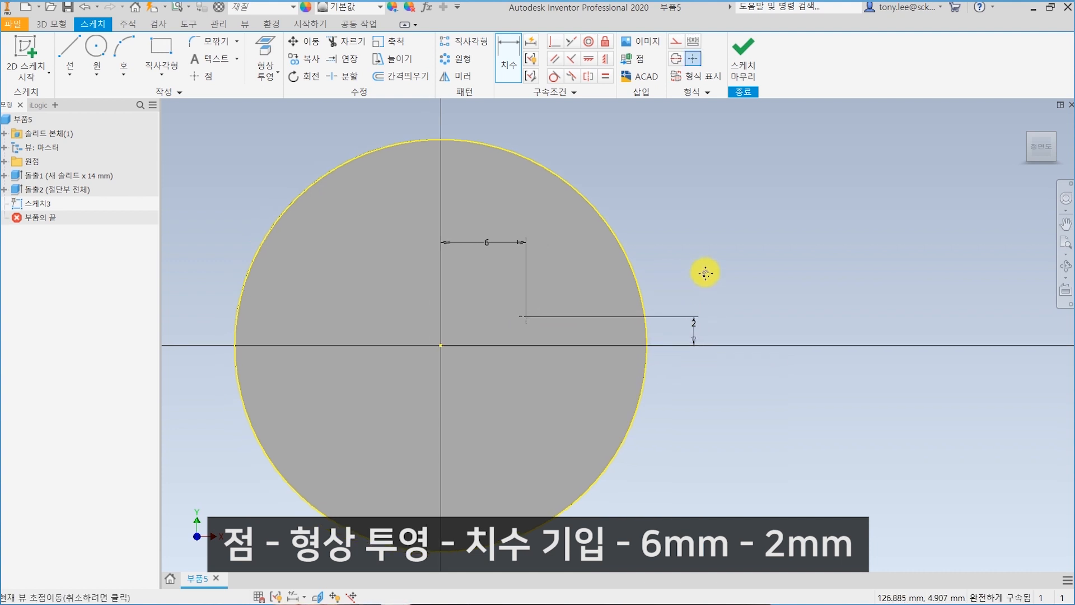
Draw a circle centered on the sketch point and give it a radius dimension of 8 mm
left_click(103, 52)
left_click(554, 313)
left_click(595, 265)
key("d")
left_click(600, 363)
right_click(712, 403)
mouse_move(723, 459)
left_click(810, 461)
left_click(719, 428)
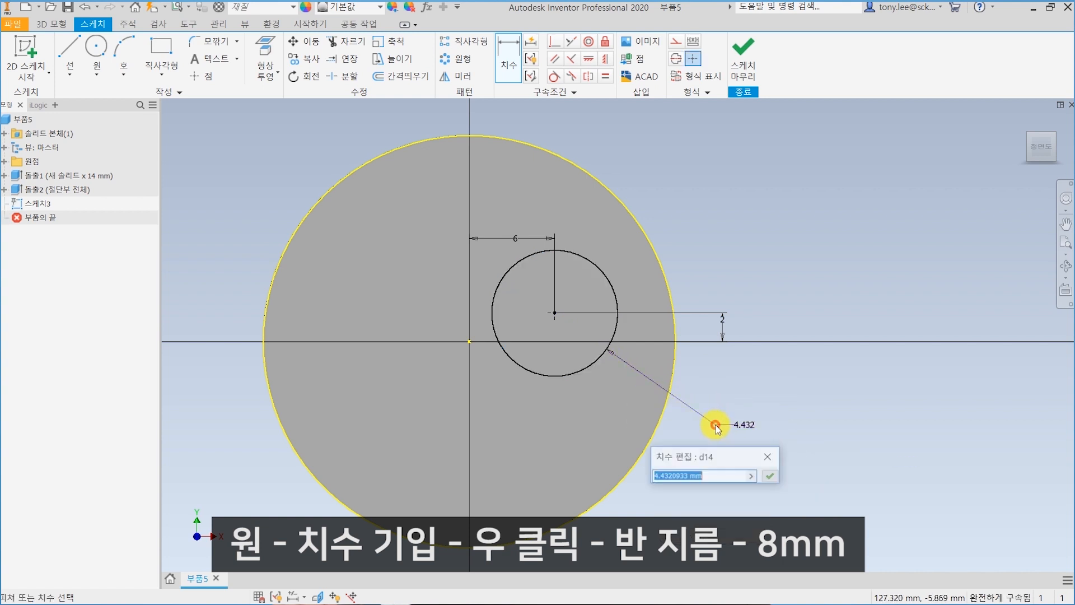
key("Return")
Draw a line from the offset circle's center at 15° up to its circumference
key("l")
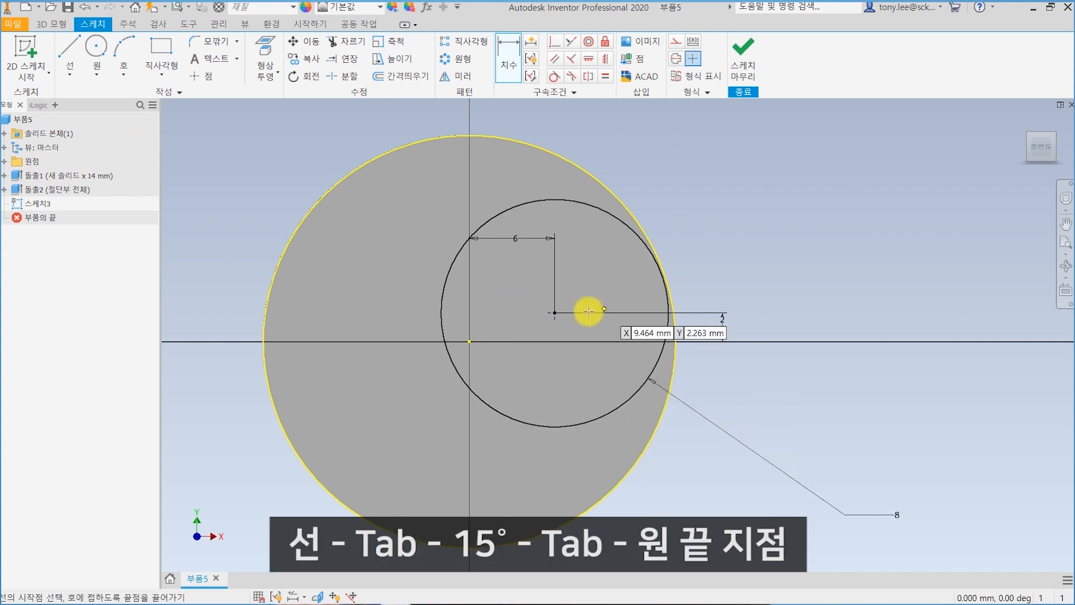
left_click(554, 312)
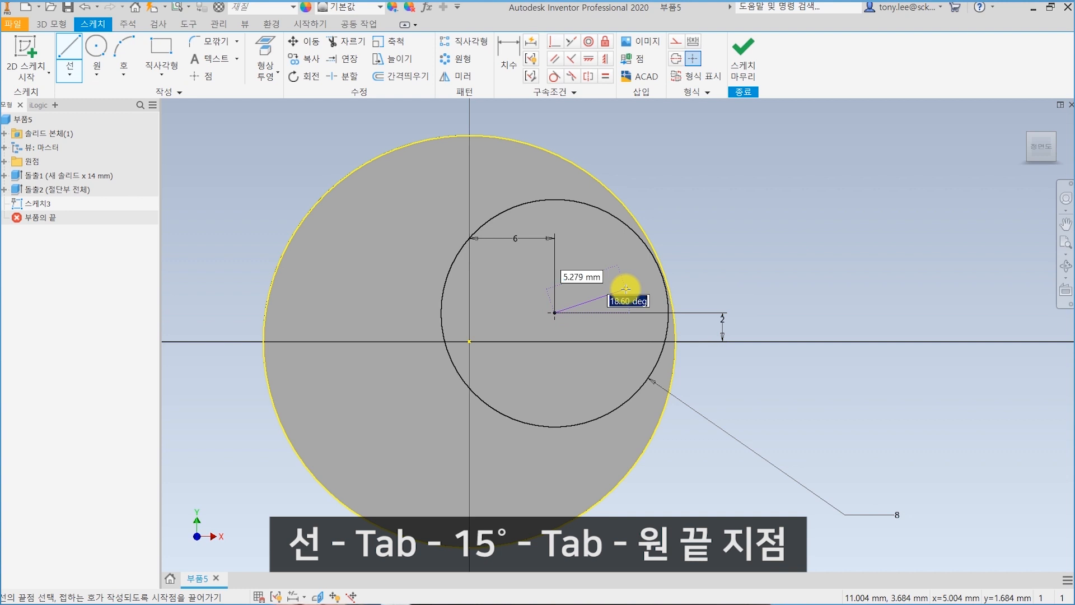
key("Tab")
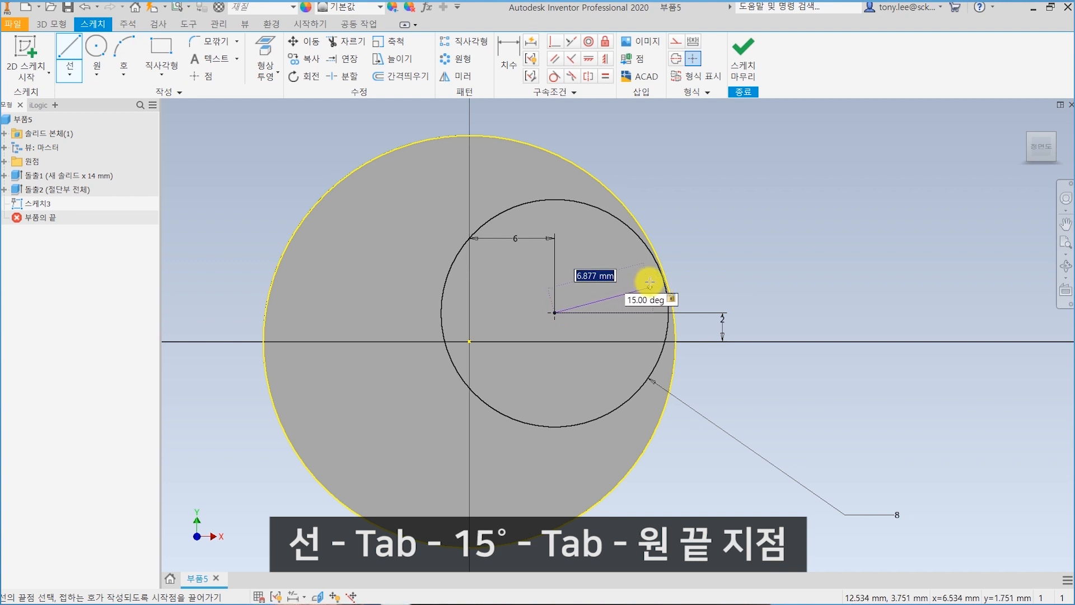
scroll(665, 285, "up", 5)
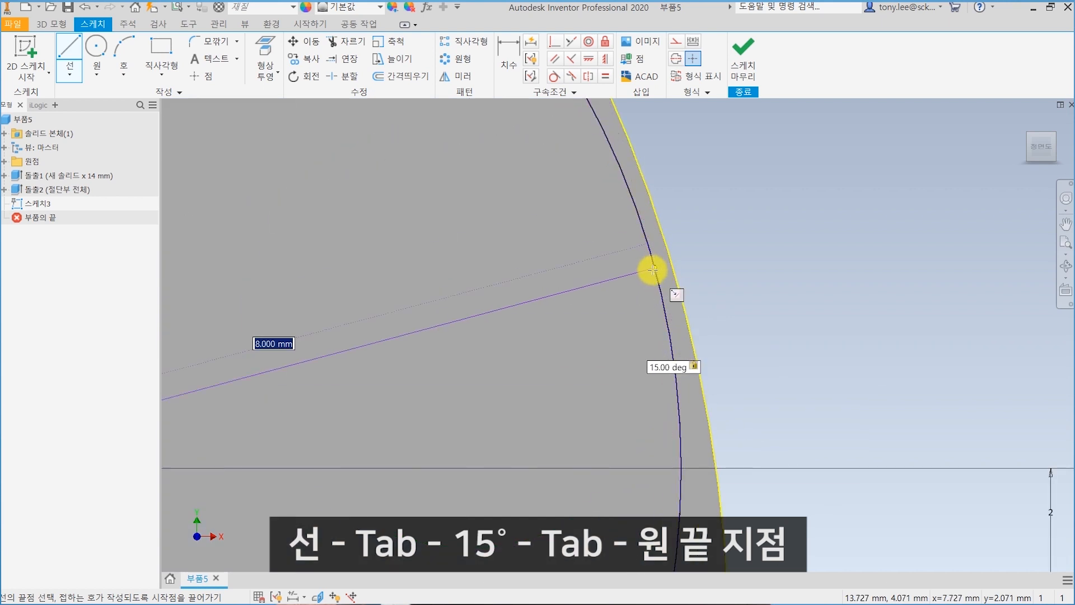
left_click(653, 269)
scroll(595, 259, "down", 5)
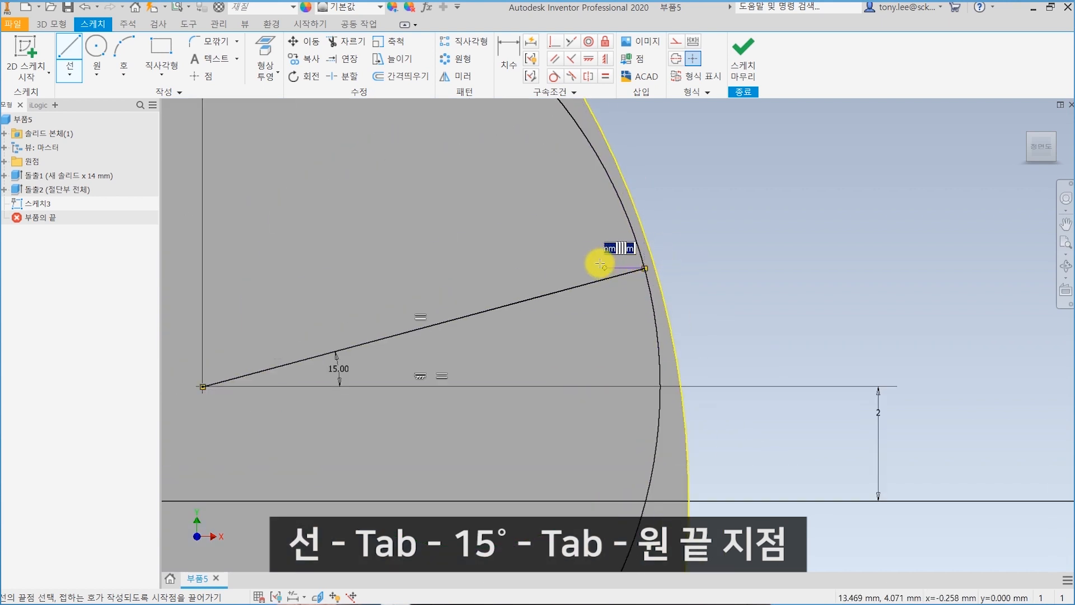
Draw two slanted lines across the 8 mm radius circle, one above and one below the 15° line, ending on its circumference
left_click(69, 48)
middle_click_drag(320, 322, 372, 312)
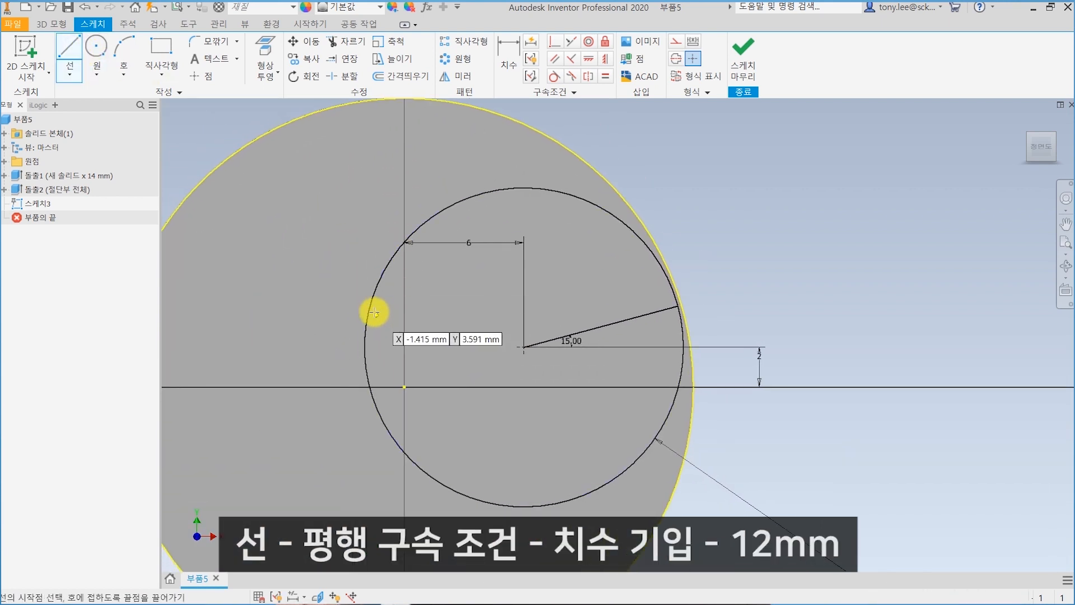
left_click(374, 291)
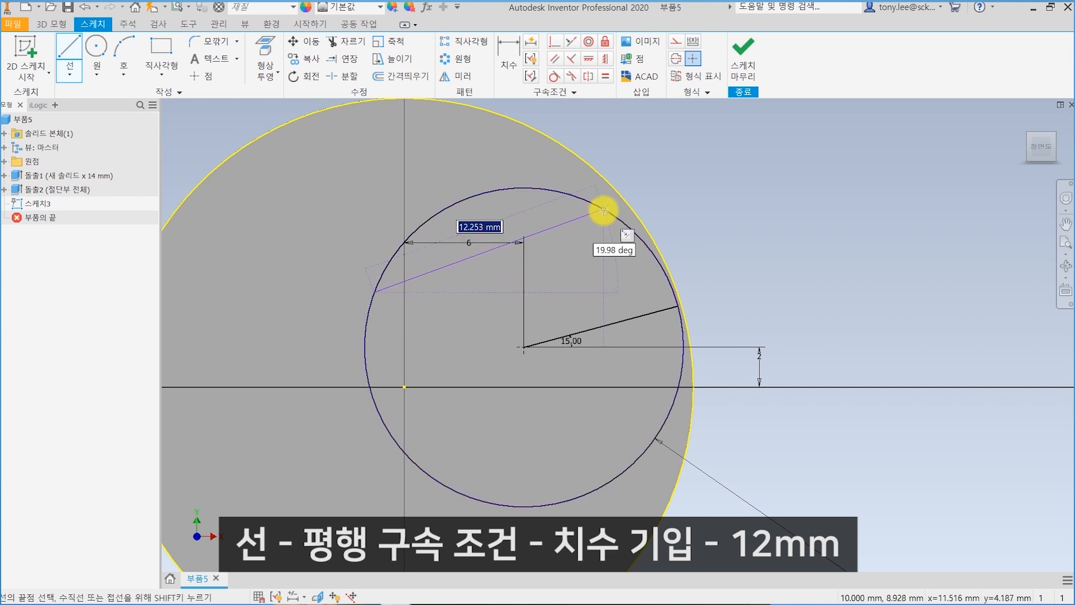
left_click(604, 211)
left_click(69, 48)
left_click(475, 496)
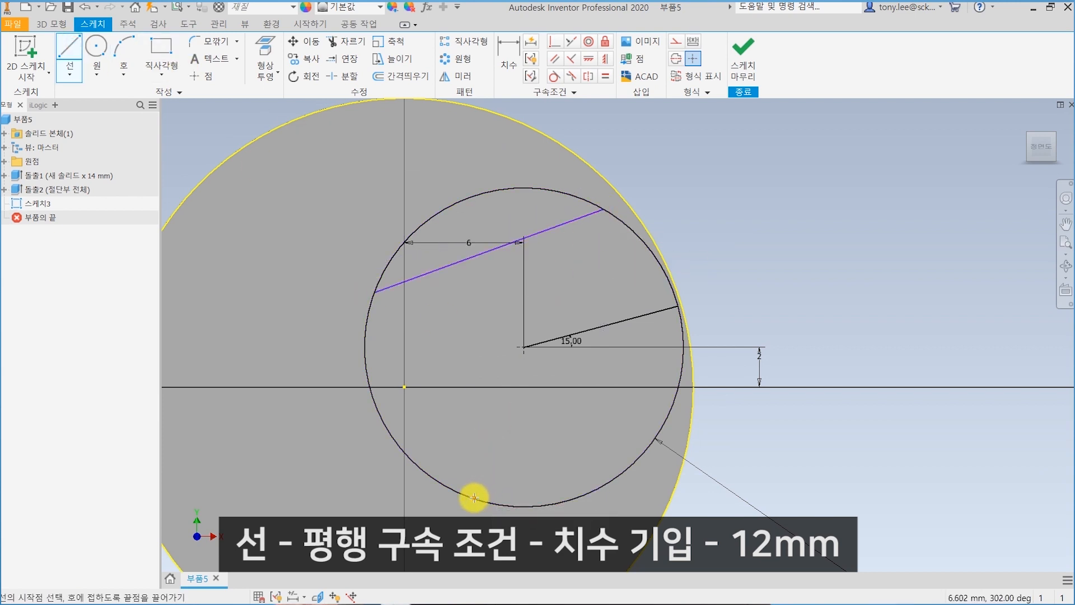
left_click(671, 414)
Constrain the upper and lower lines parallel to the 15° line and equal in length to each other
left_click(553, 59)
left_click(612, 324)
left_click(572, 222)
left_click(609, 320)
left_click(623, 422)
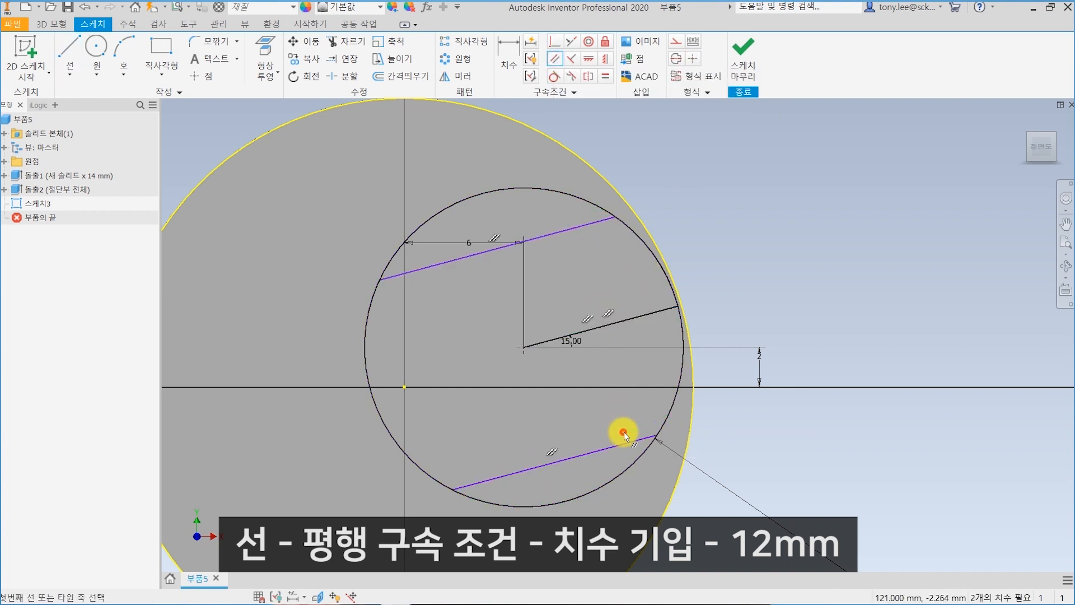
left_click(562, 64)
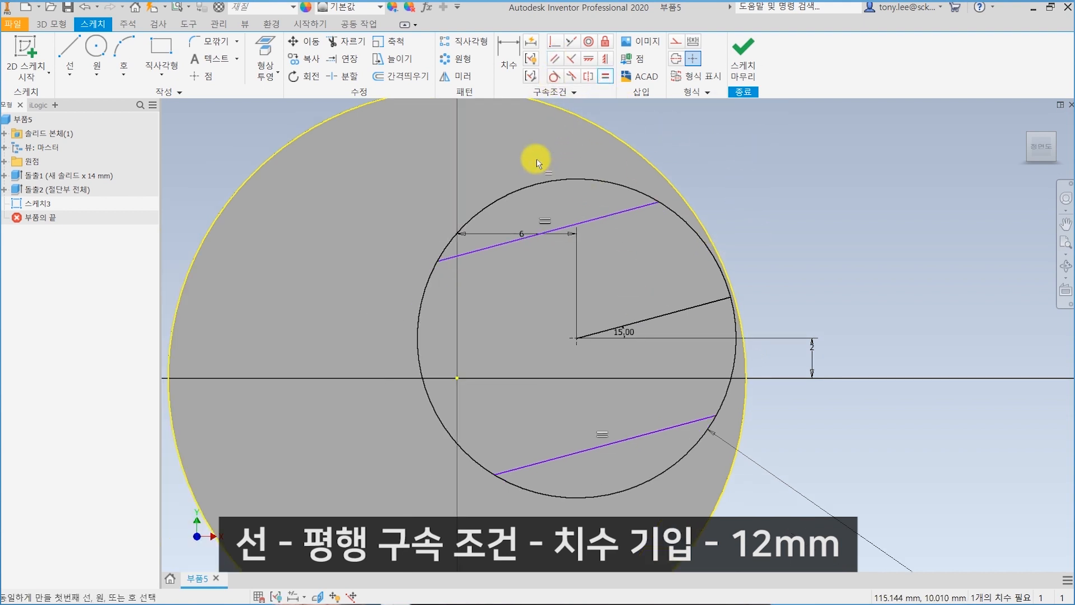
Dimension the distance between the two parallel lines across the circle and set it to 12 mm
left_click(510, 63)
left_click(672, 427)
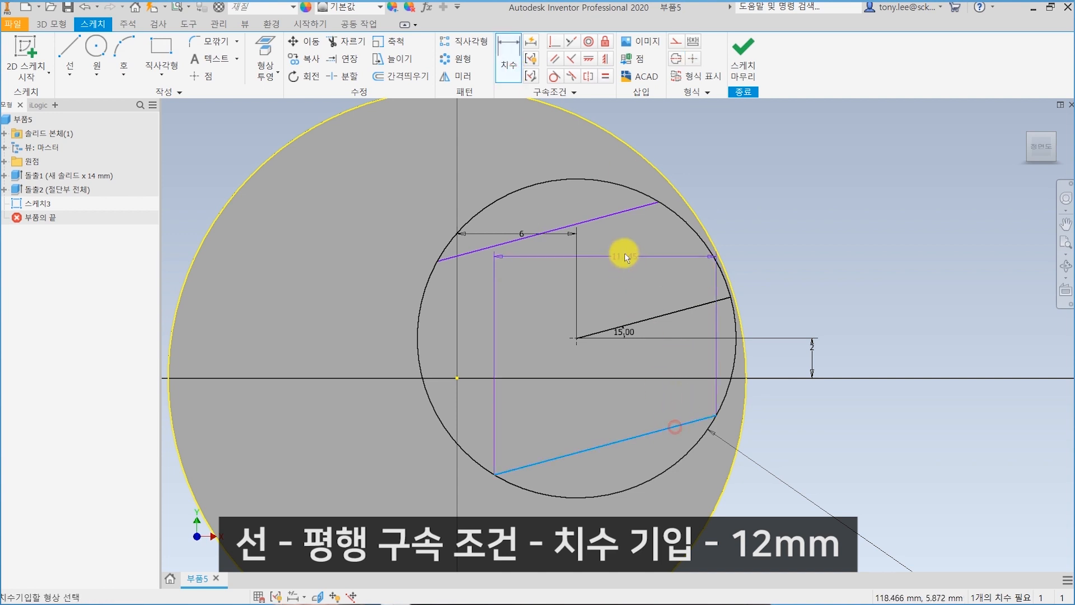
left_click(608, 218)
left_click(848, 270)
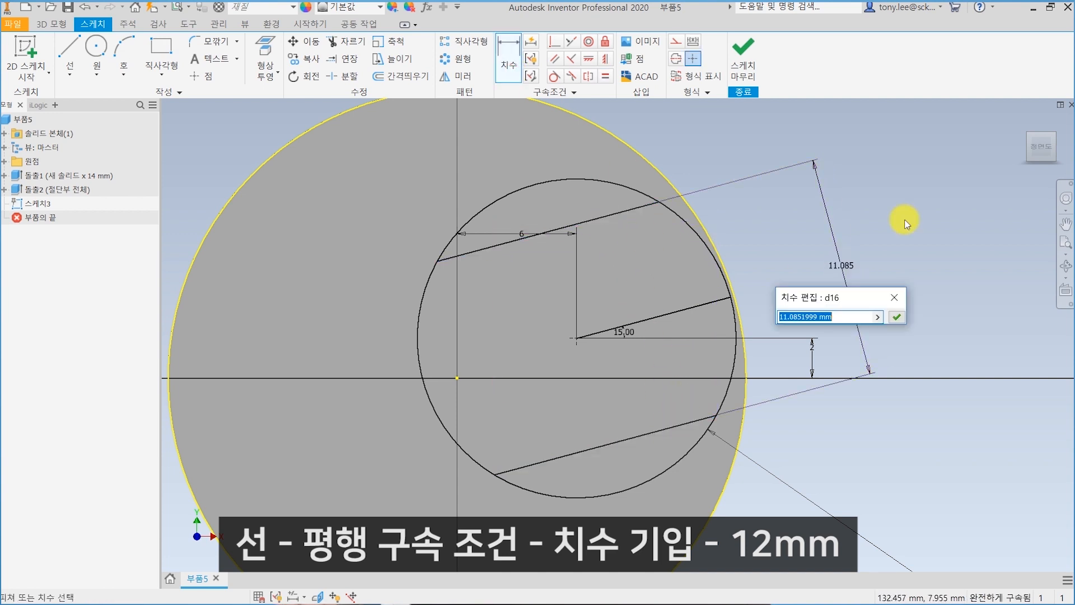
type("12")
key("Return")
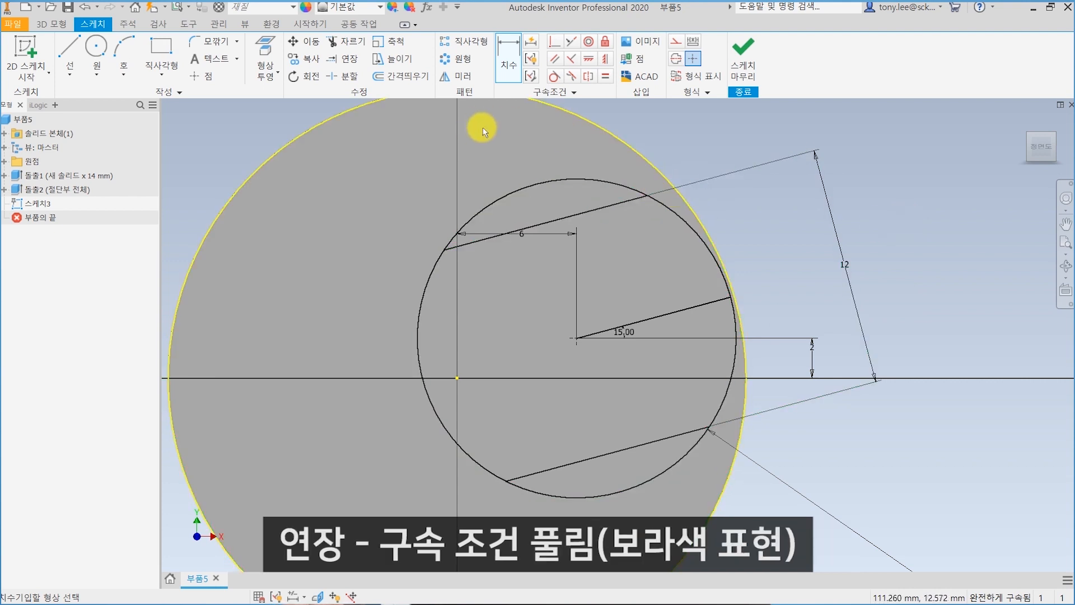
Extend the outer ends of both parallel lines to the cylinder's projected edge and constrain the two lines equal in length
left_click(348, 58)
left_click(630, 203)
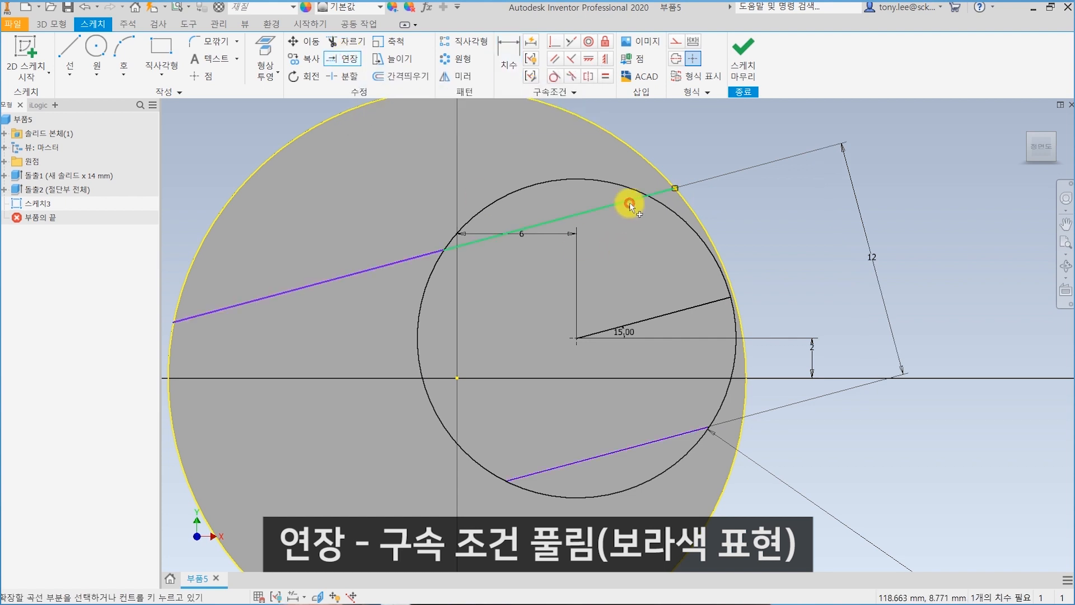
left_click(688, 432)
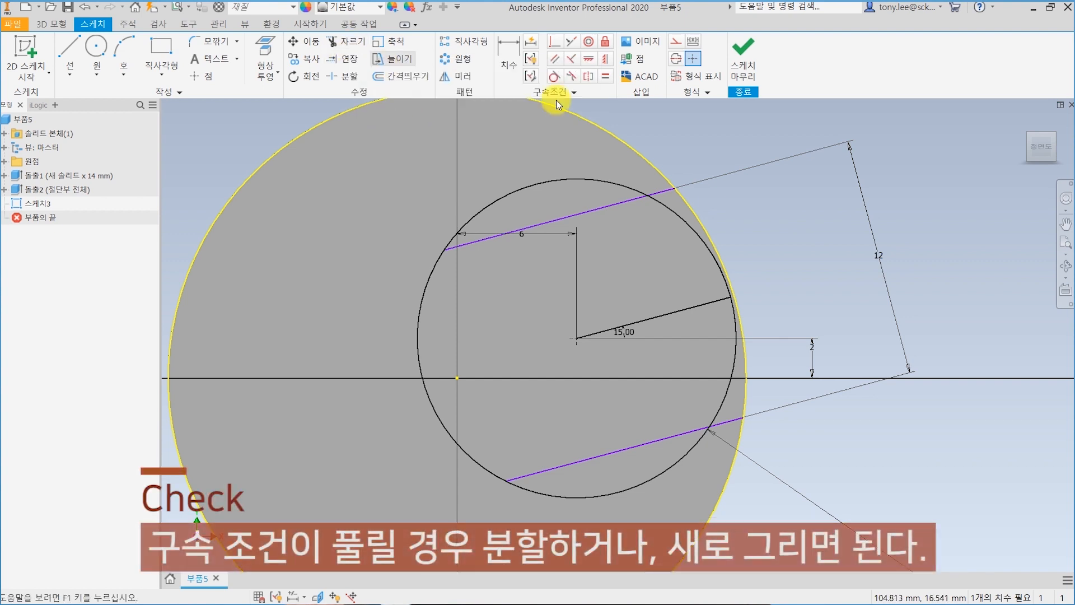
left_click(605, 75)
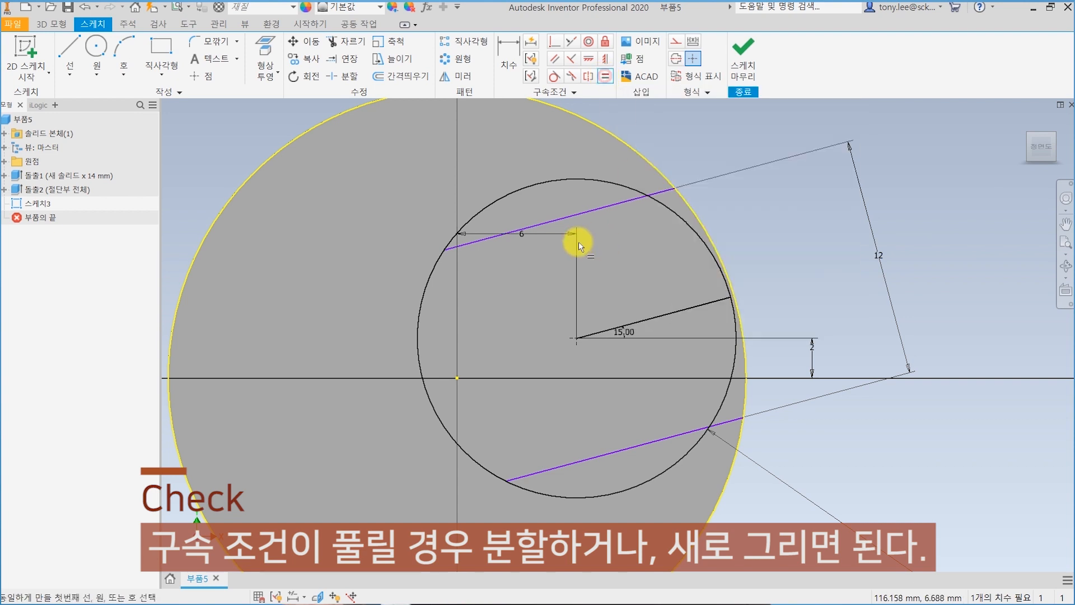
left_click(597, 211)
left_click(659, 438)
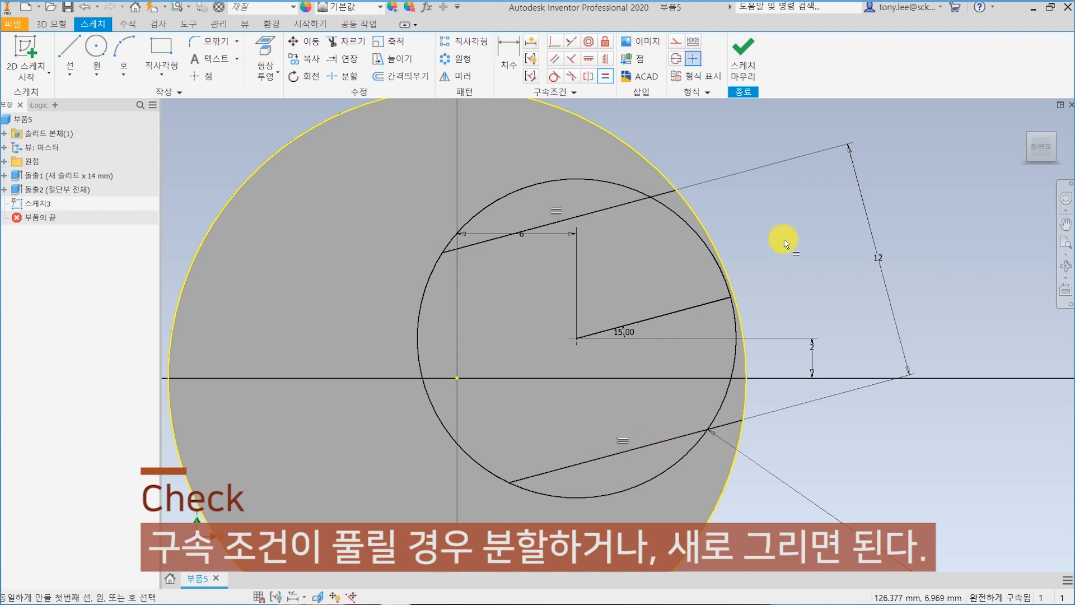
Finish the sketch and extrude the two profile regions between the parallel lines as a cut through all in the flipped direction
left_click(743, 56)
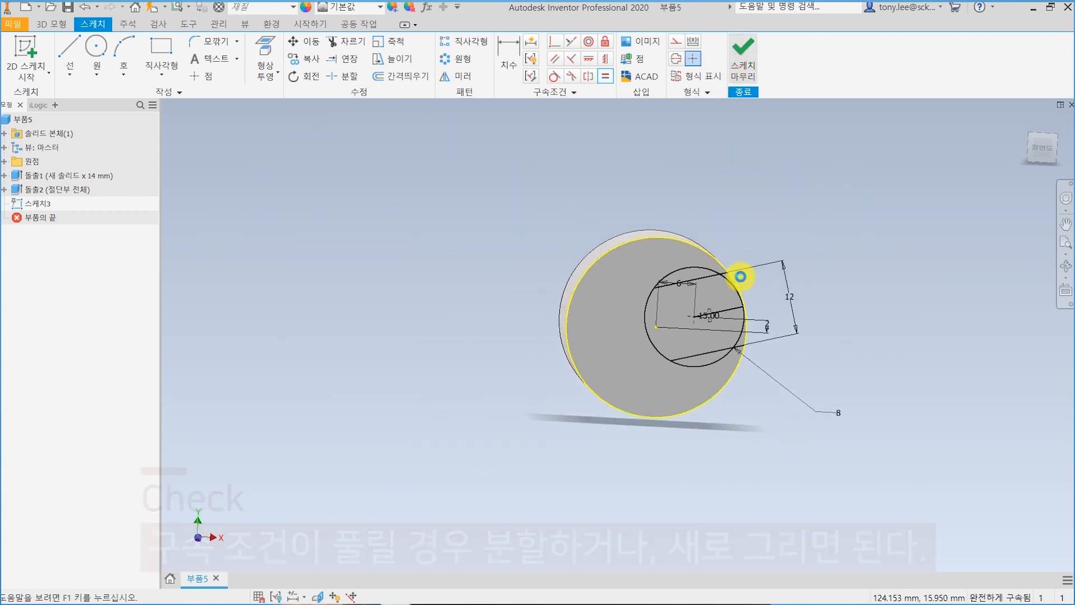
left_click(106, 50)
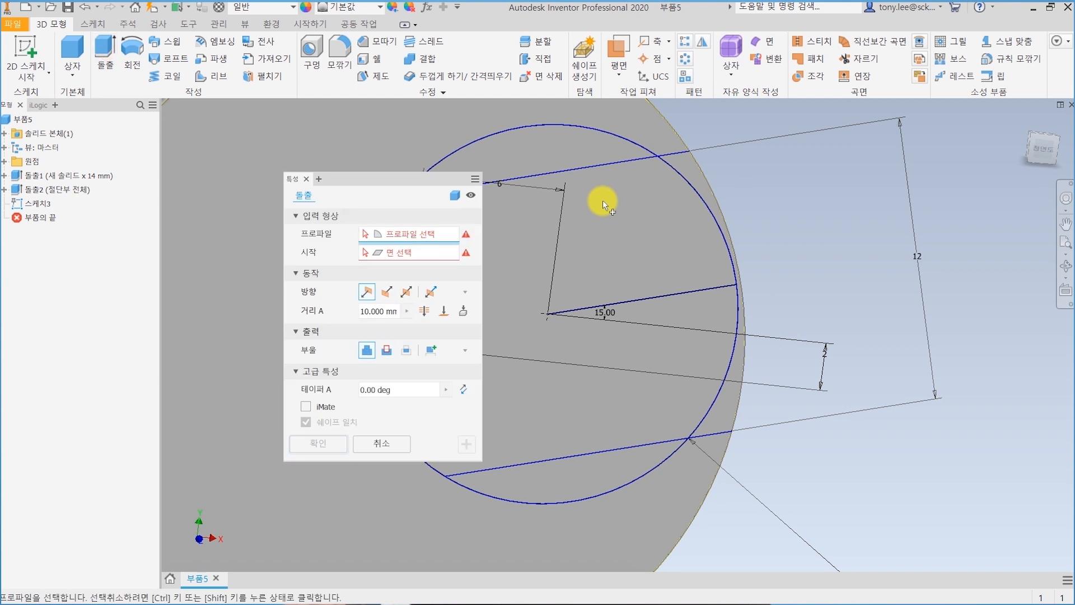
left_click(671, 219)
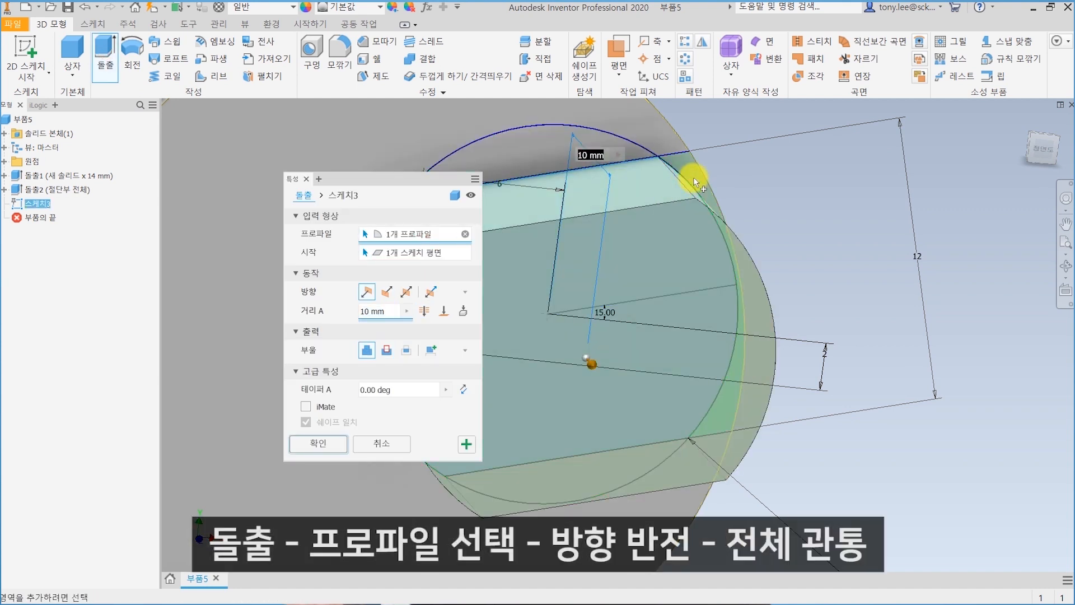
left_click(694, 182)
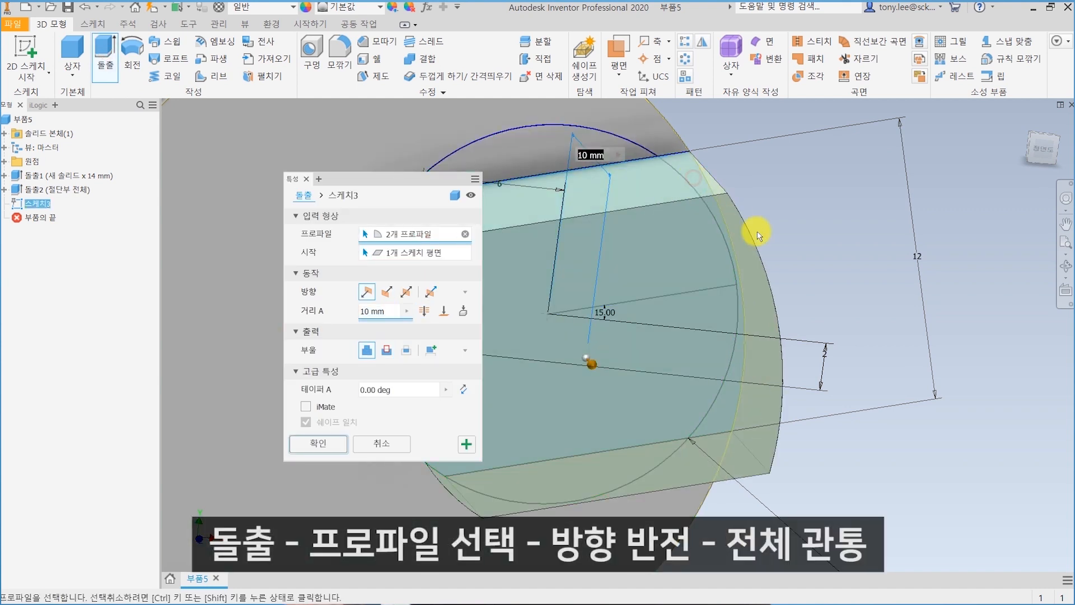
left_click(386, 292)
left_click(386, 350)
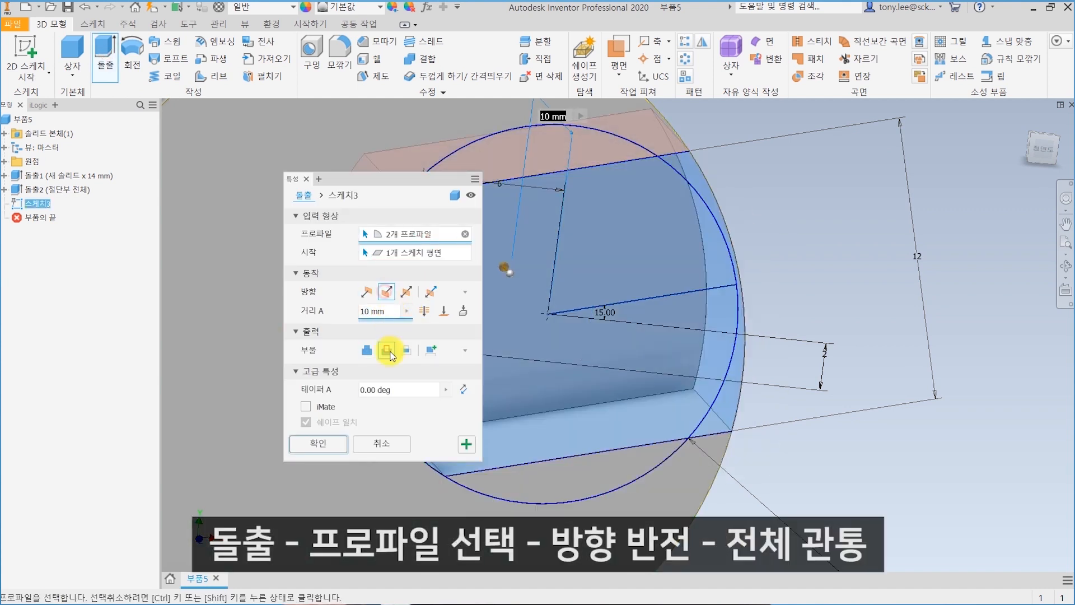
left_click(427, 311)
scroll(667, 279, "down", 3)
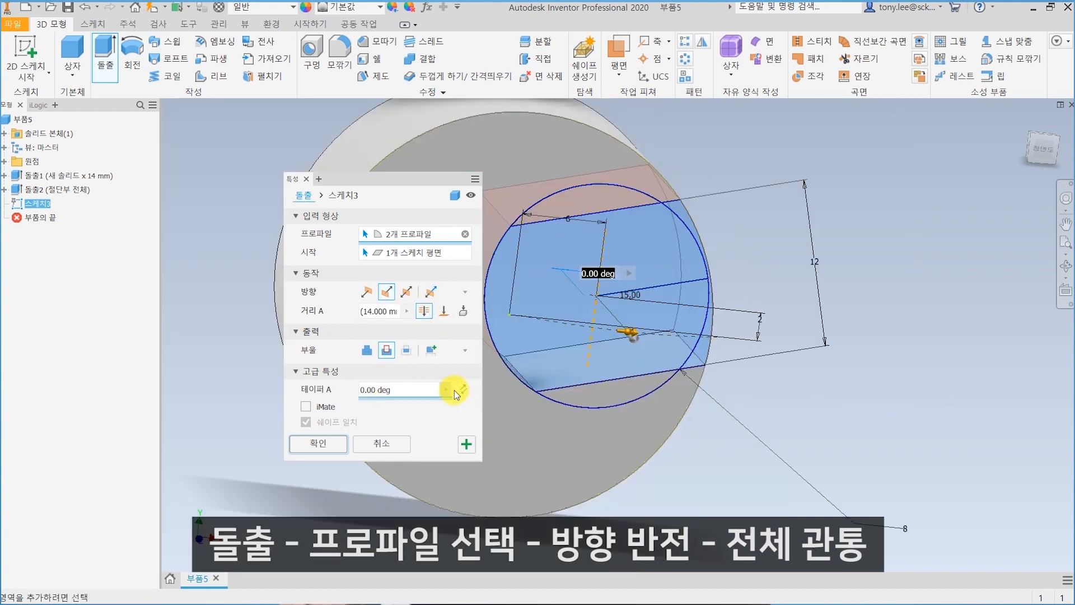
left_click(318, 444)
Start a new 2D sketch on the YZ origin plane
scroll(644, 293, "down", 3)
scroll(759, 288, "up", 4)
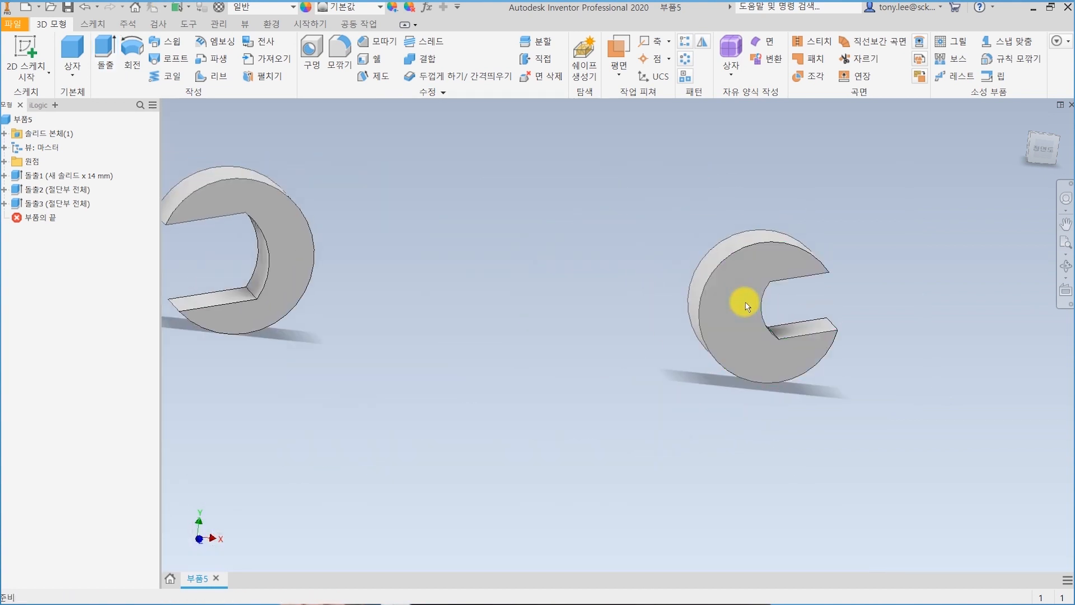
middle_click_drag(694, 302, 771, 302)
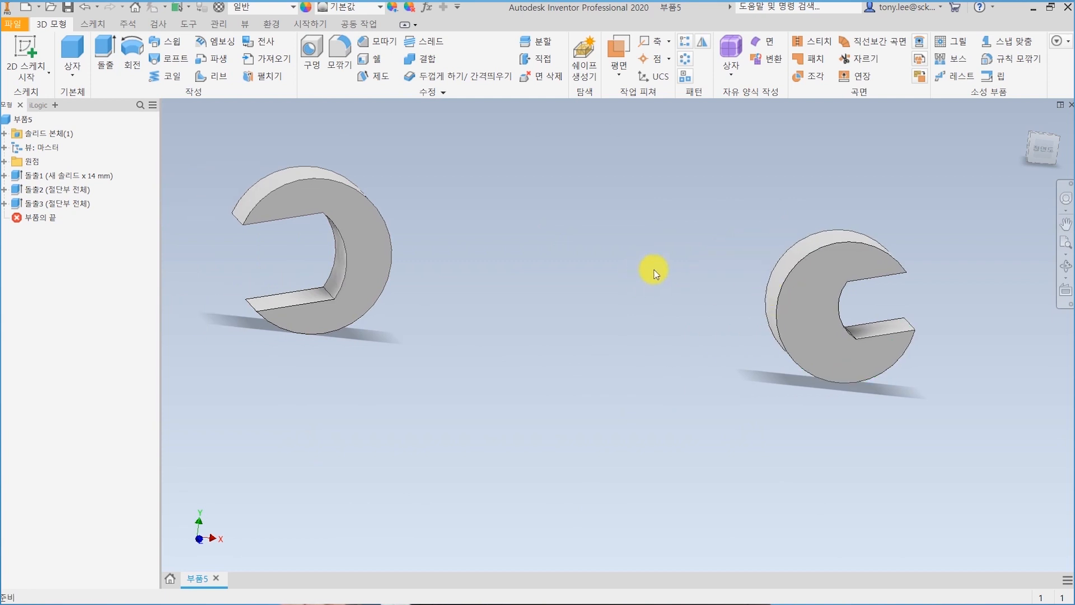
middle_click_drag(654, 270, 701, 283)
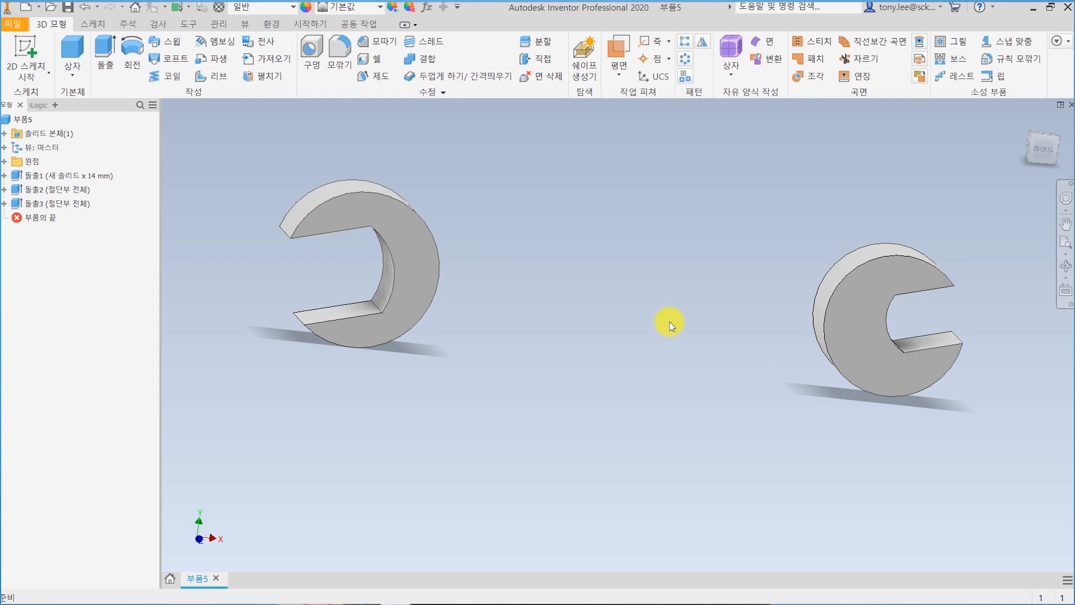
left_click(26, 48)
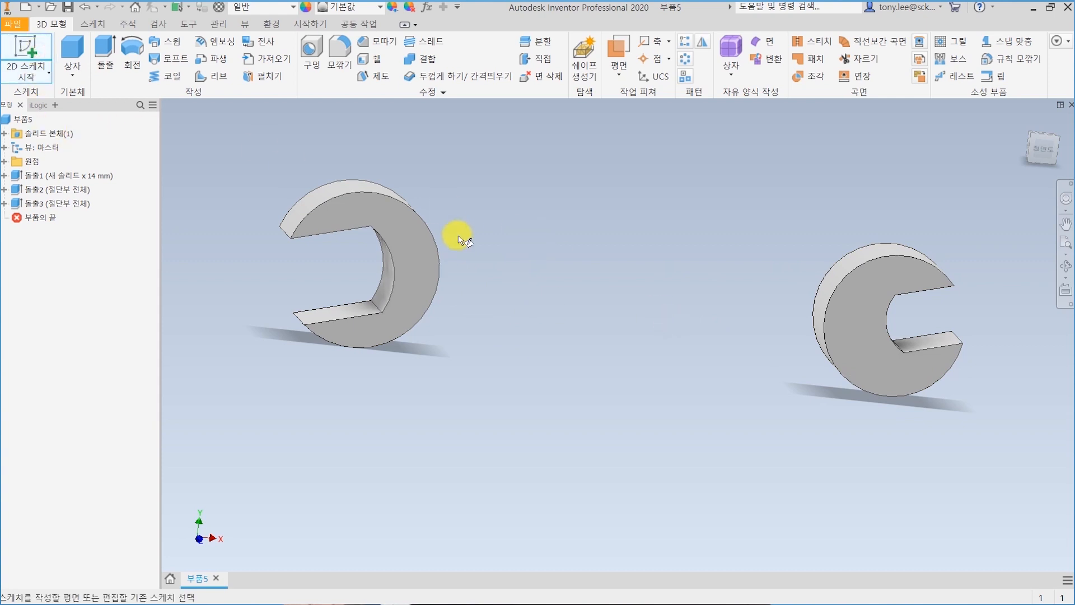
left_click(4, 161)
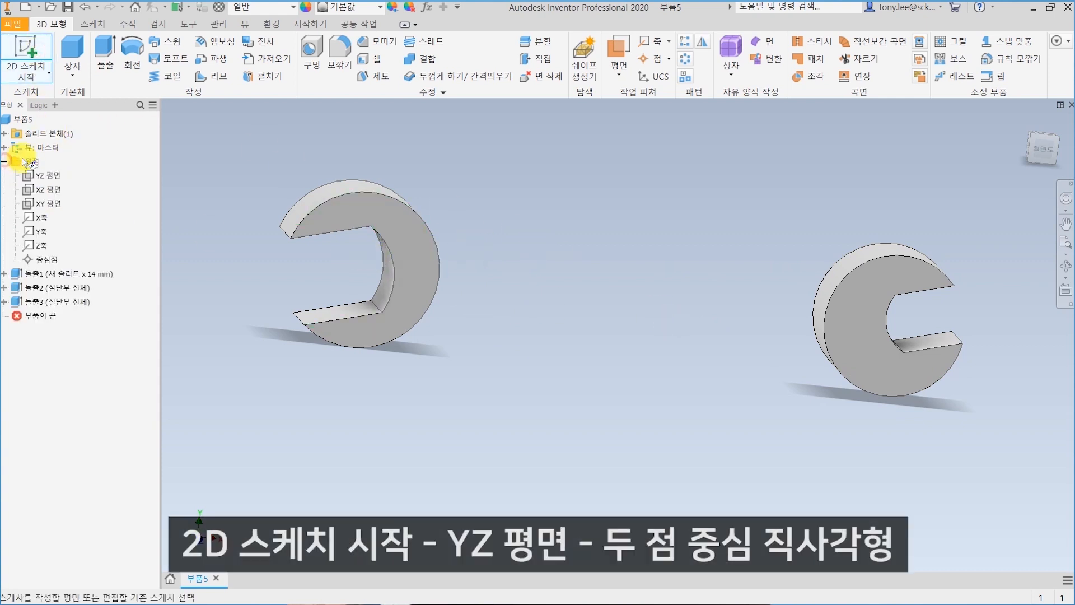
left_click(48, 176)
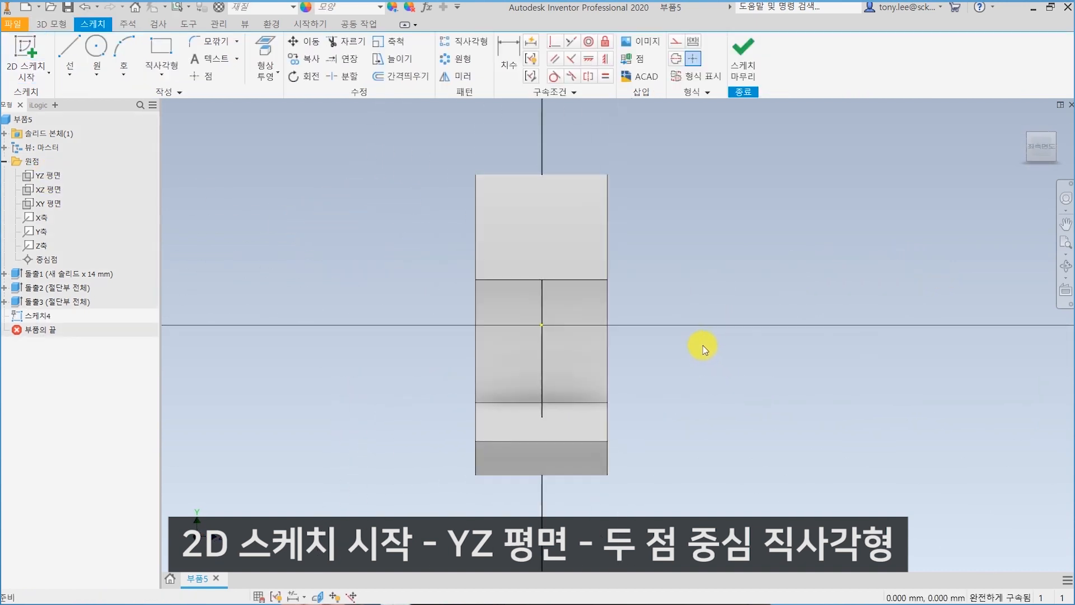
Sketch a two-point center rectangle centred on the sketch origin
left_click(161, 74)
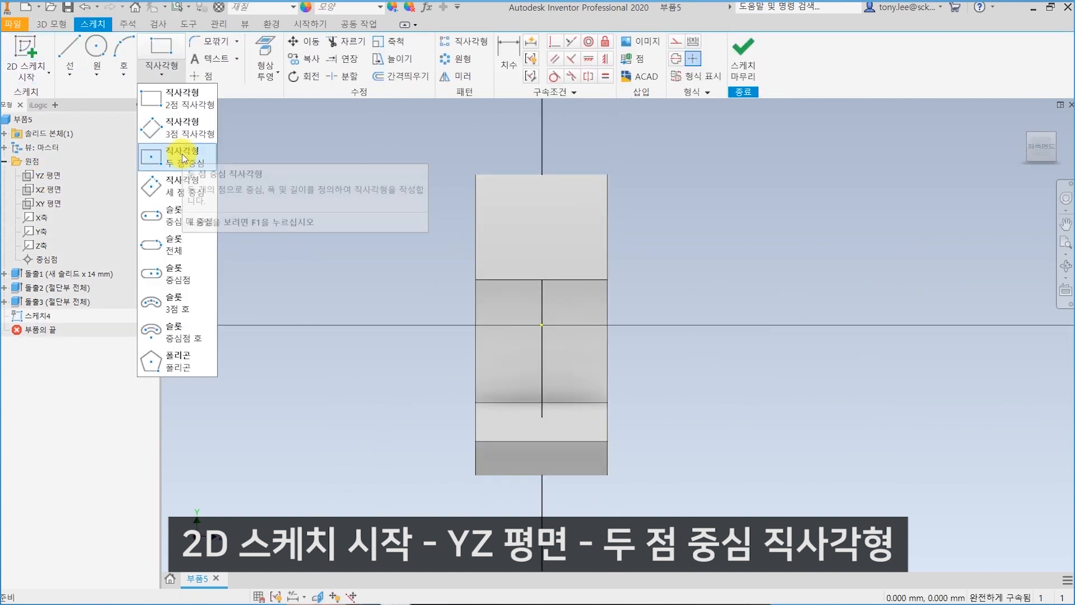
left_click(183, 153)
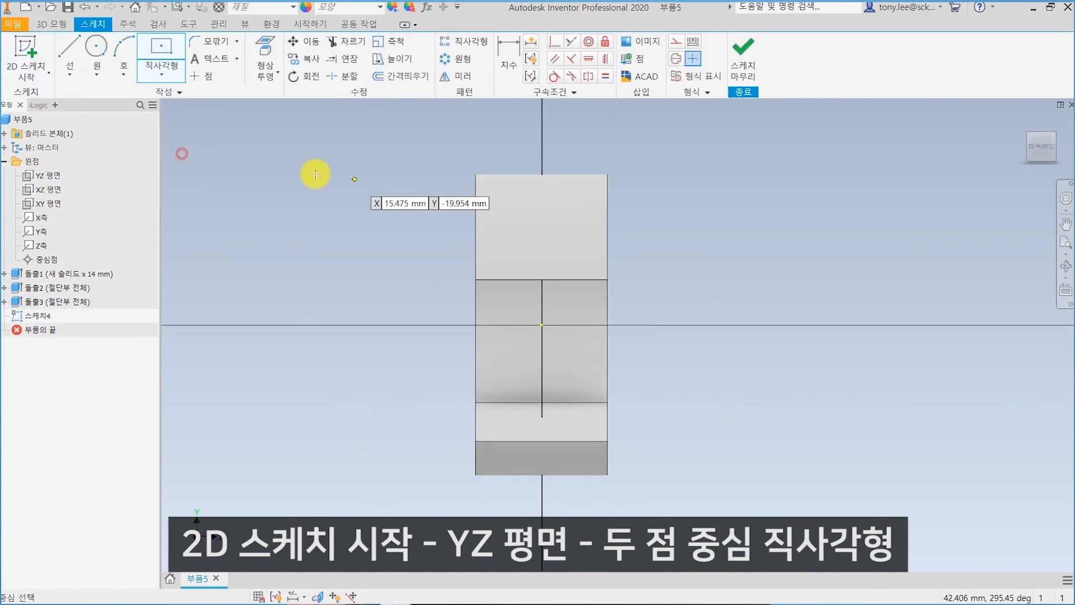
left_click(542, 324)
left_click(560, 292)
Dimension the rectangle 8 mm wide and 14 mm high, and finish the sketch
key("d")
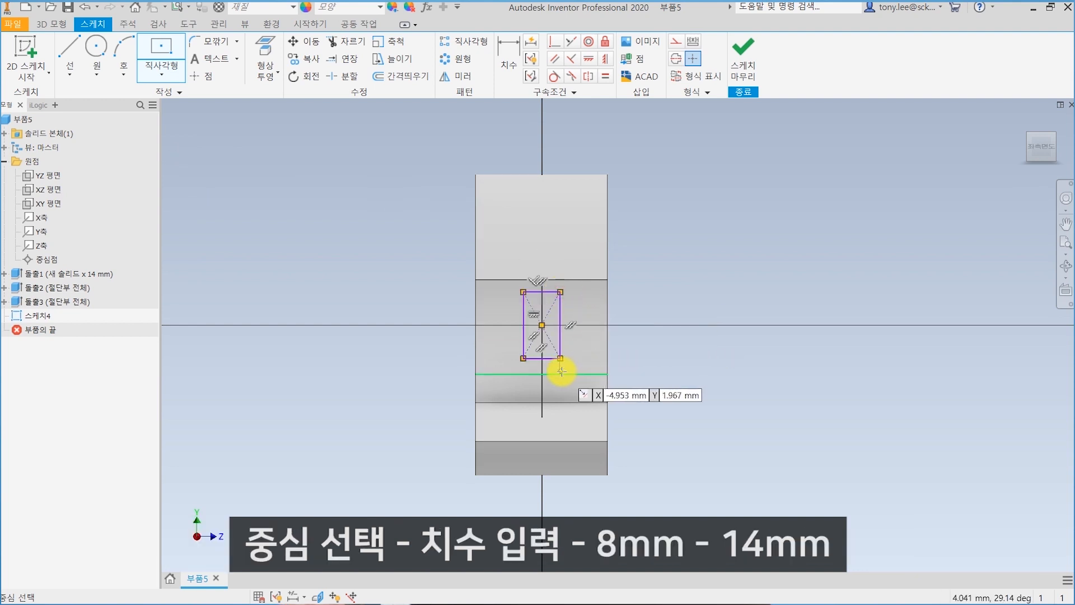
left_click(550, 361)
left_click(562, 509)
type("8")
key("Return")
left_click(582, 304)
left_click(723, 297)
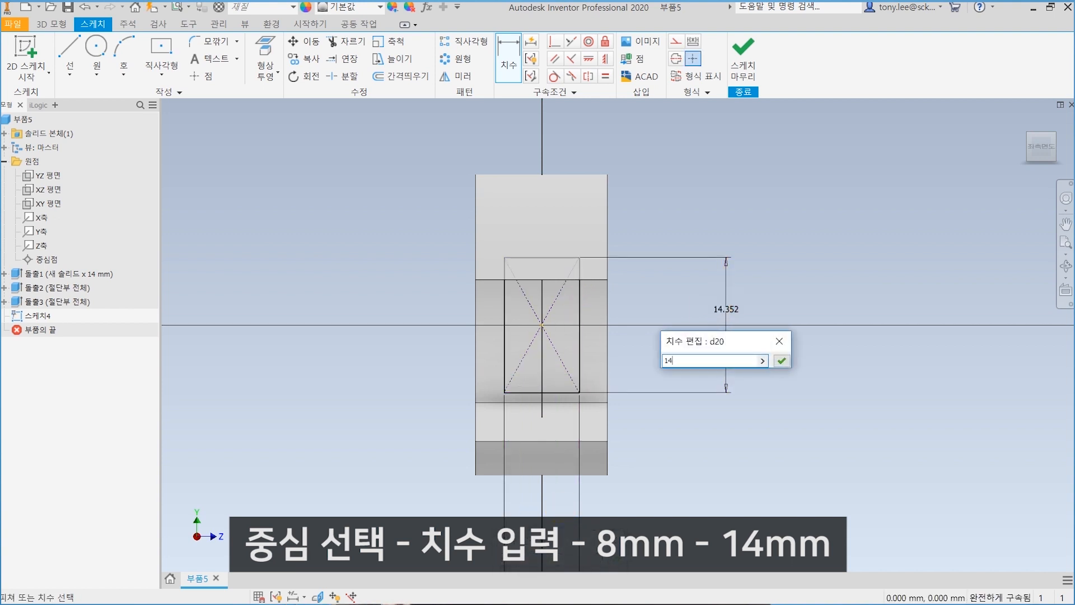
type("14")
key("Return")
left_click(745, 56)
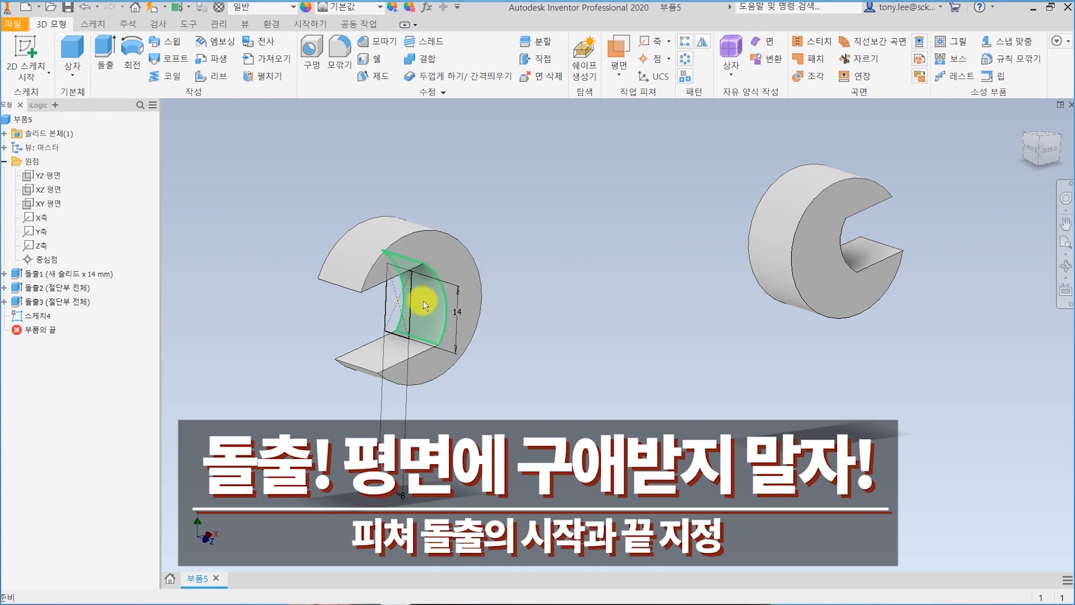
Begin extruding the rectangle profile, with the curved outer face of the wrench head at the origin as the start
left_click(108, 70)
left_click_drag(372, 177, 915, 207)
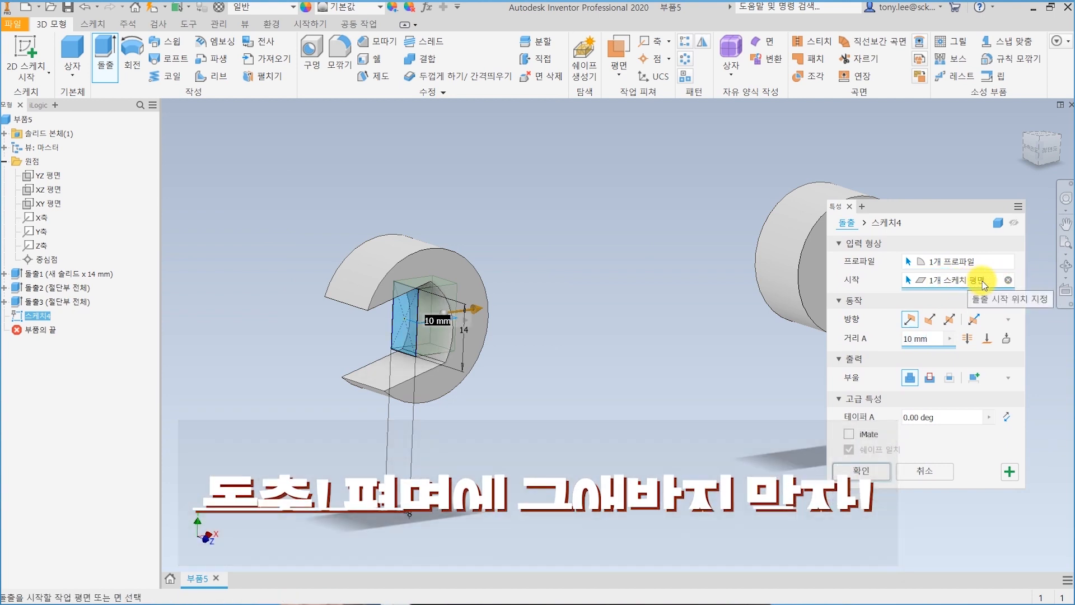
left_click(948, 288)
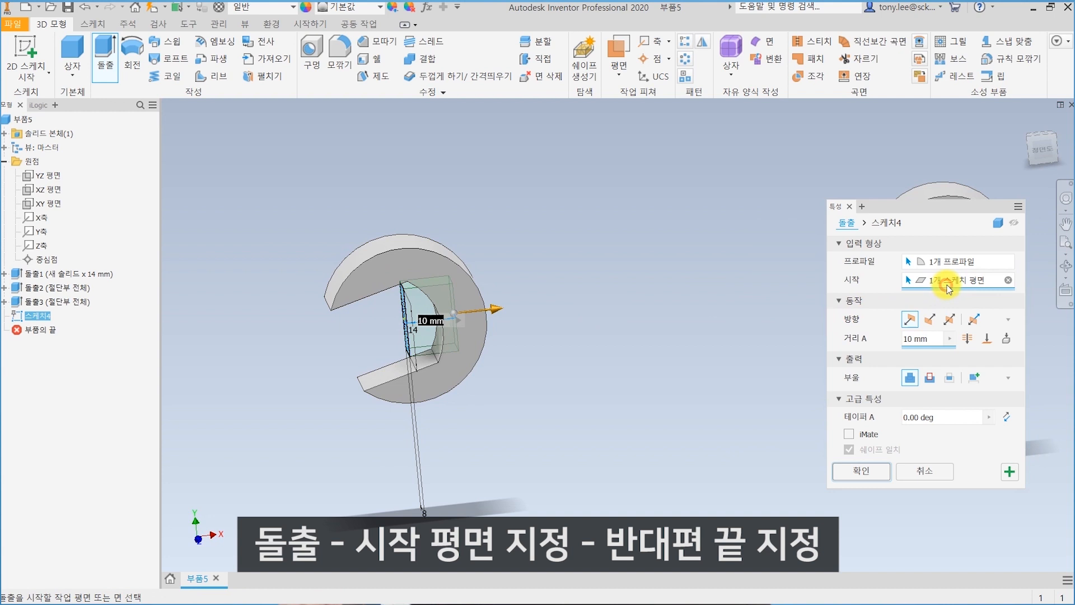
middle_click_drag(587, 314, 541, 318, "shift")
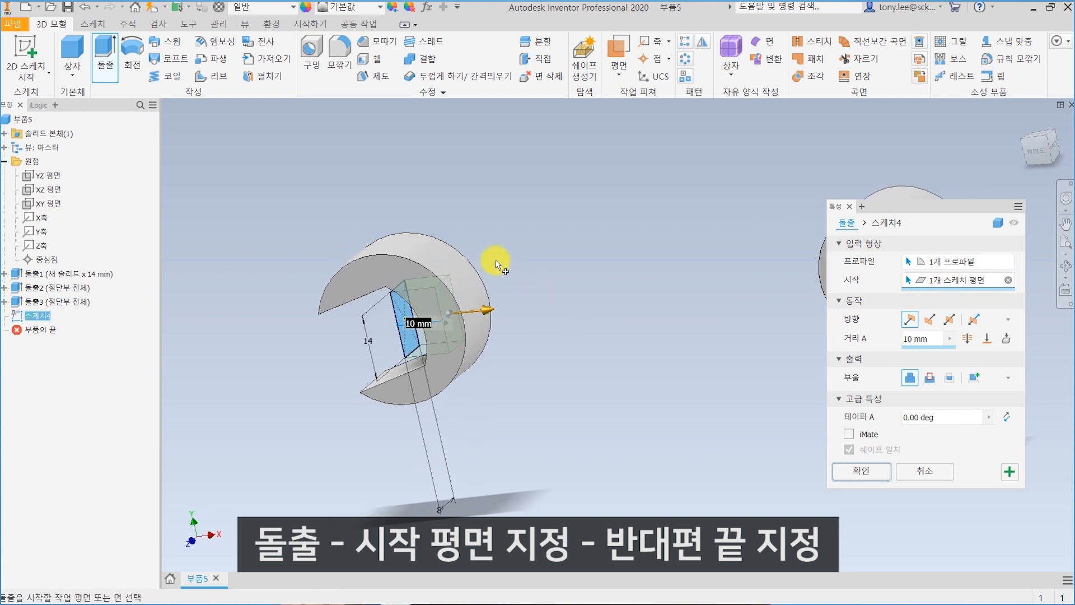
left_click(465, 291)
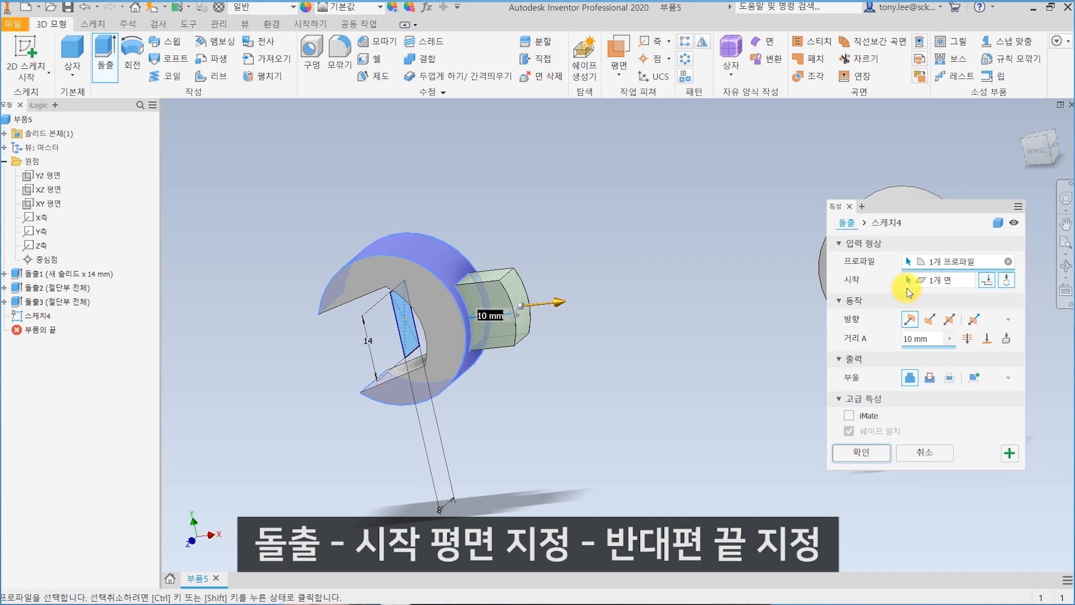
End the extrusion at the curved outer face of the opposite head and create it as a join
left_click(988, 338)
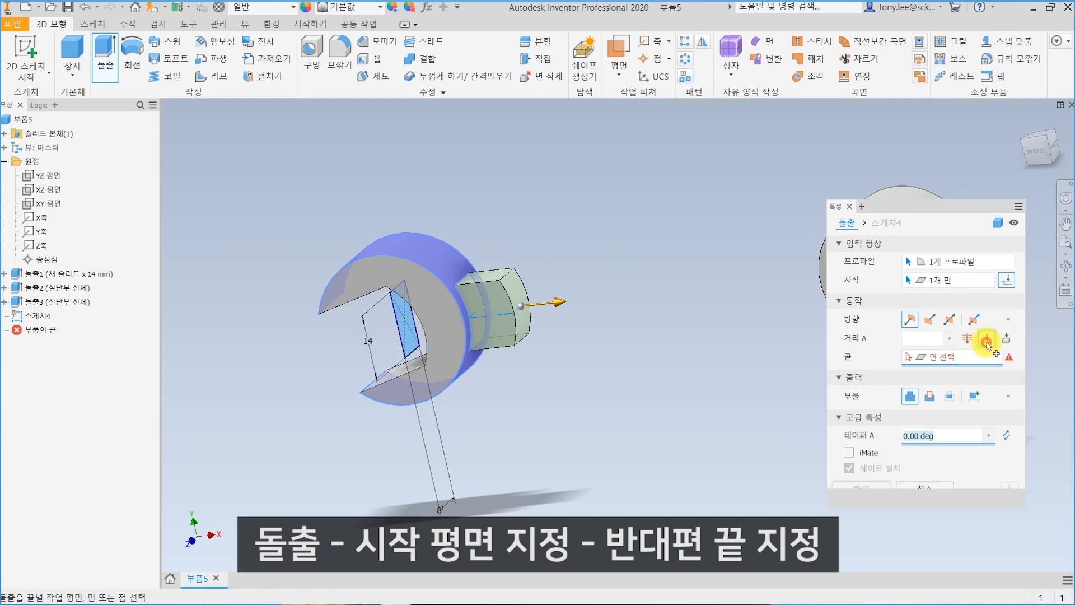
middle_click_drag(744, 283, 653, 297, "shift")
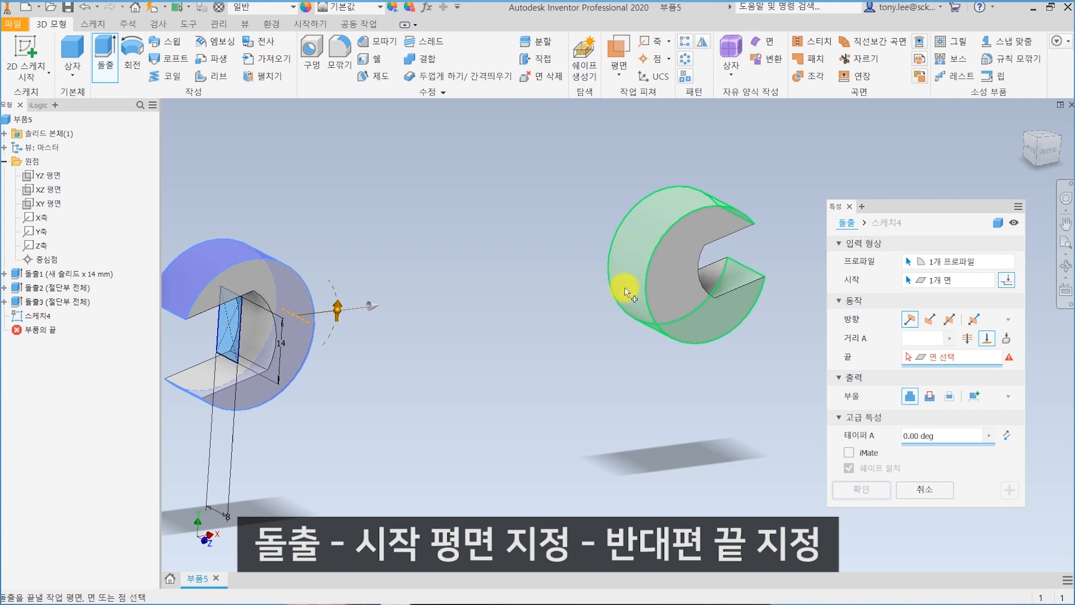
left_click(632, 272)
mouse_move(440, 355)
middle_mouse_down("shift")
mouse_move(491, 353)
mouse_move(445, 348)
middle_mouse_up("shift")
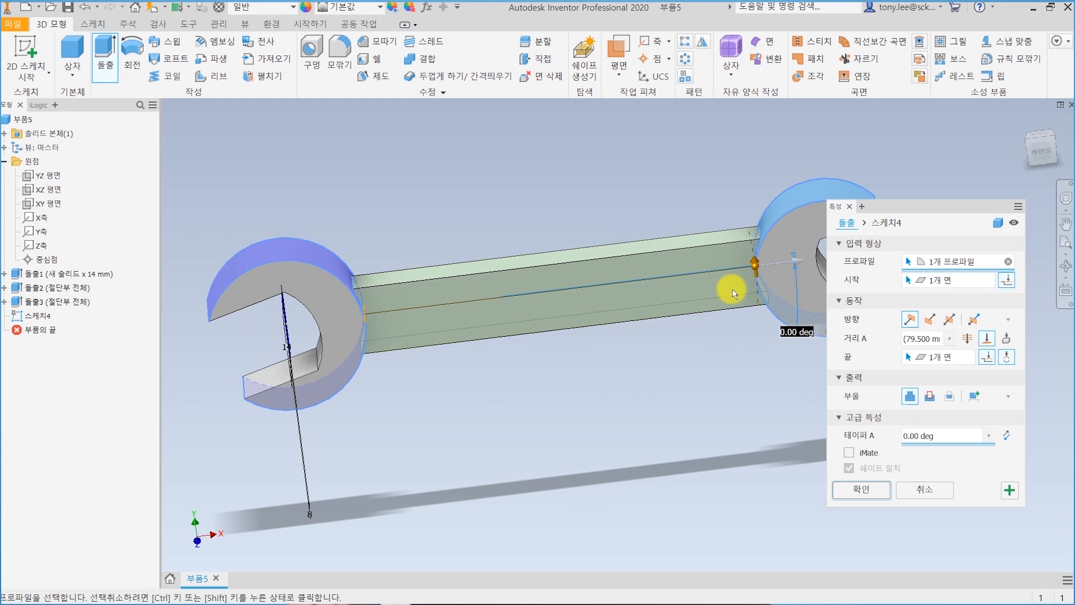
middle_click_drag(426, 380, 463, 360, "shift")
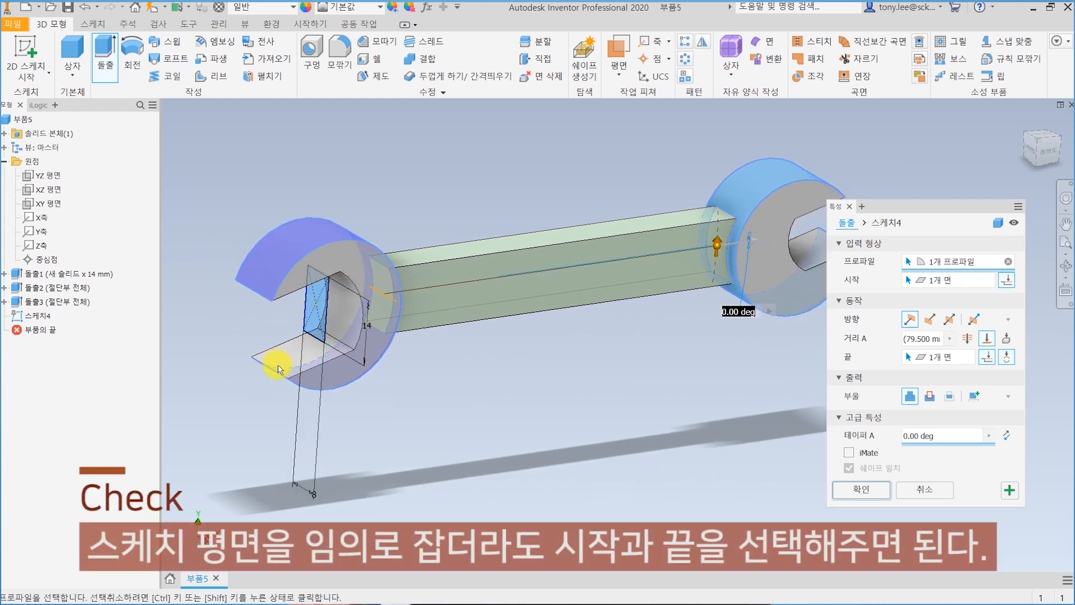
middle_click_drag(527, 336, 423, 301, "shift")
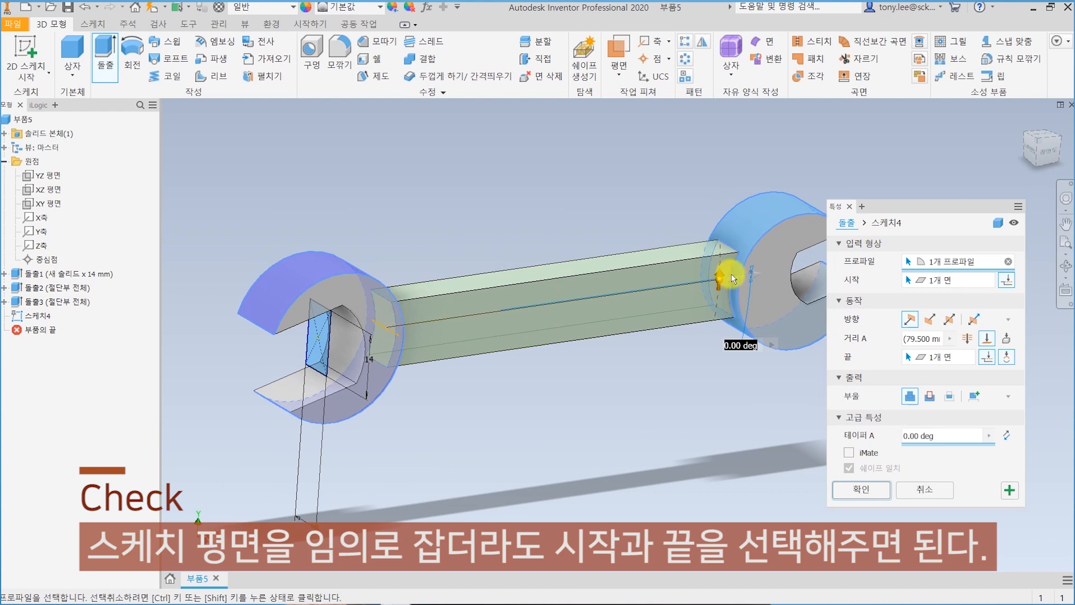
left_click(862, 491)
Set up a 30 mm fillet on the two edges where the handle's narrow sides meet the head at the origin
middle_click_drag(593, 373, 655, 250, "shift")
middle_click_drag(685, 315, 617, 338, "shift")
scroll(391, 312, "down", 3)
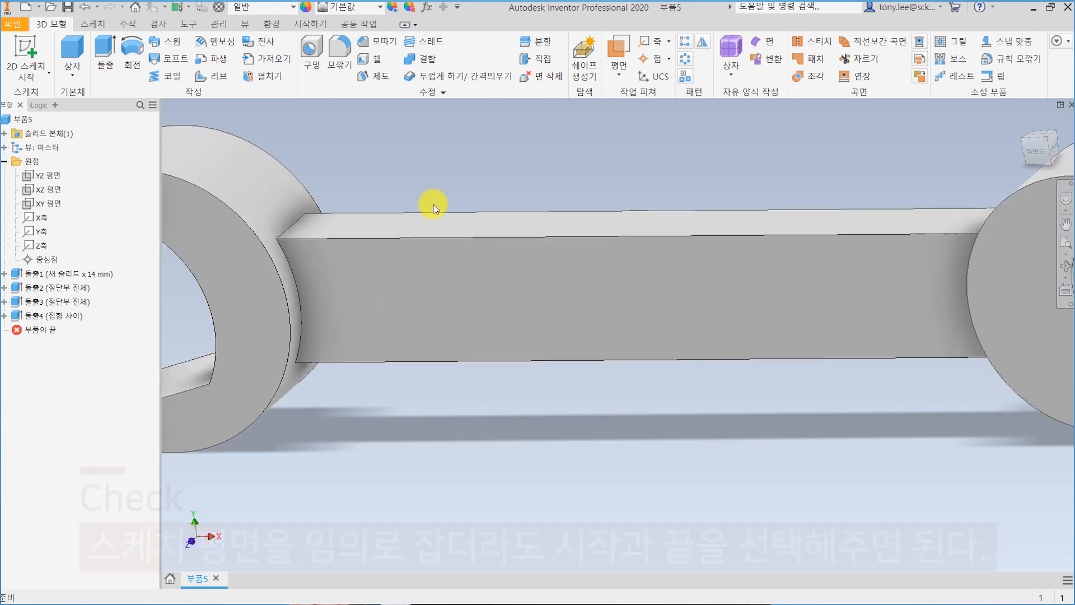
scroll(409, 184, "up", 2)
middle_click_drag(402, 144, 406, 197)
left_click(354, 63)
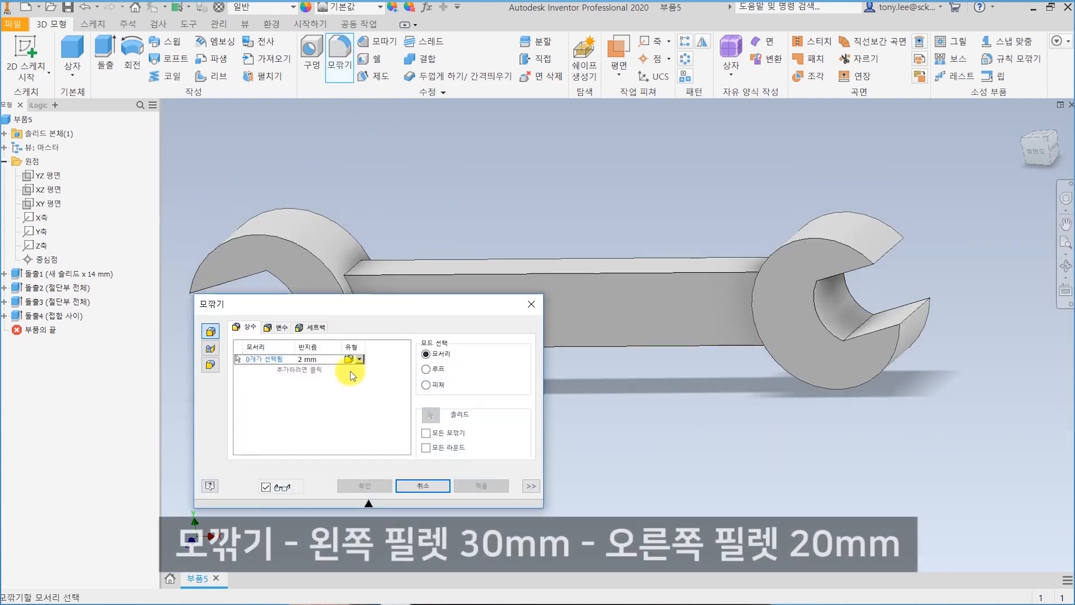
type("30")
left_click(357, 267)
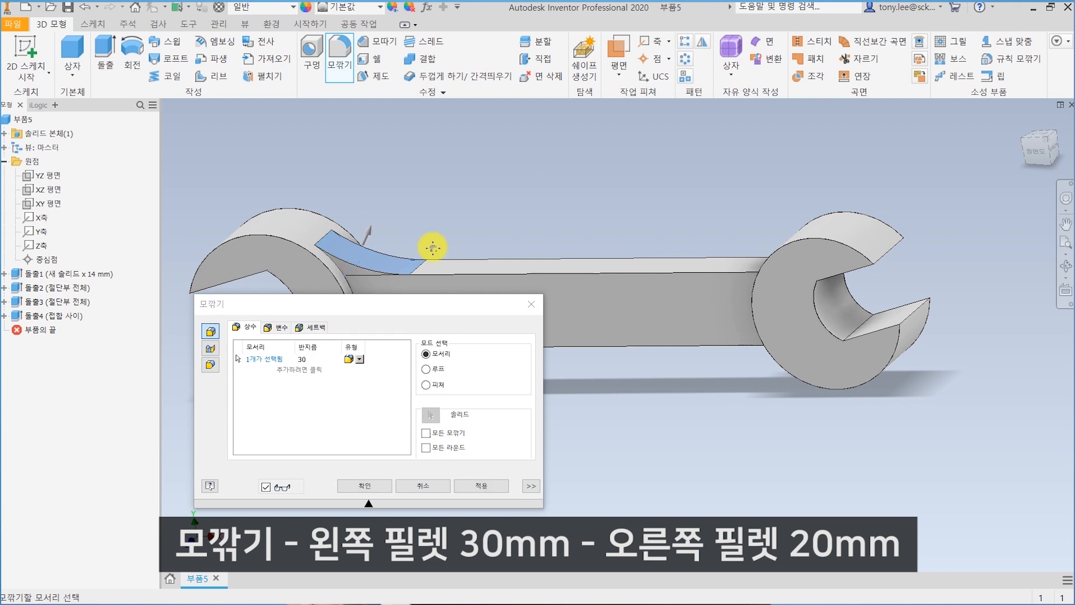
middle_click_drag(432, 247, 609, 173)
mouse_move(629, 302)
middle_mouse_down("shift")
mouse_move(584, 252)
mouse_move(625, 299)
middle_mouse_up("shift")
left_click(579, 276)
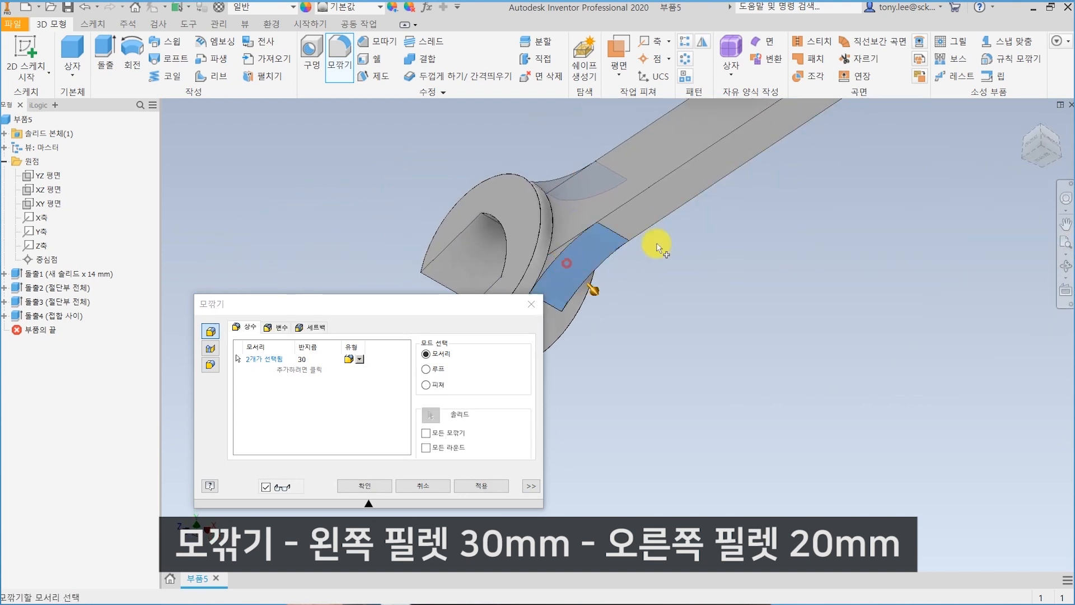
Add a 20 mm fillet set for the two matching edges at the opposite head and apply the fillets
key("F6")
left_click(298, 370)
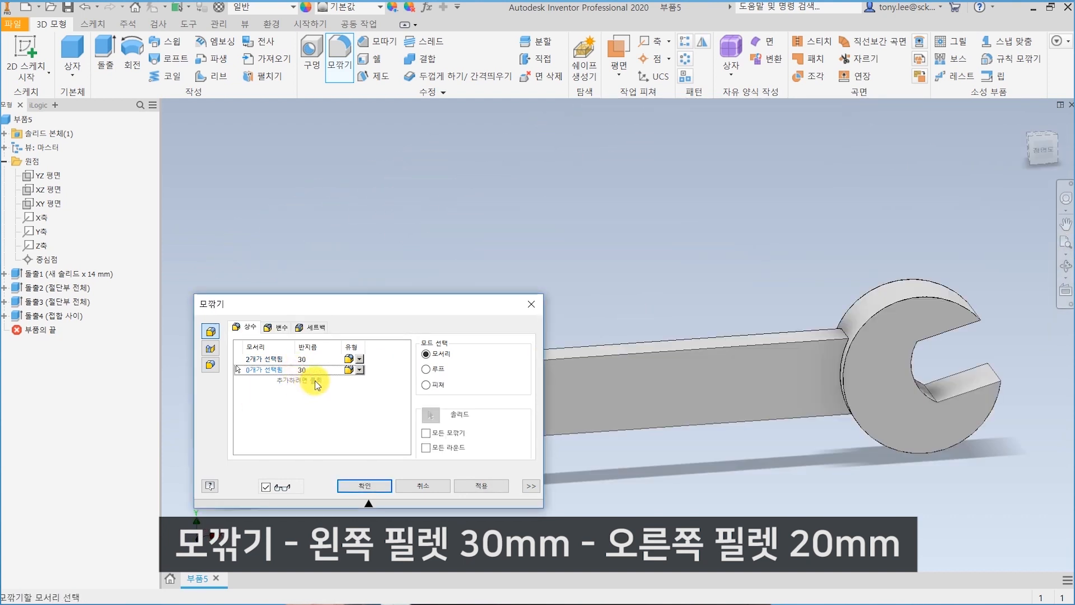
type("20")
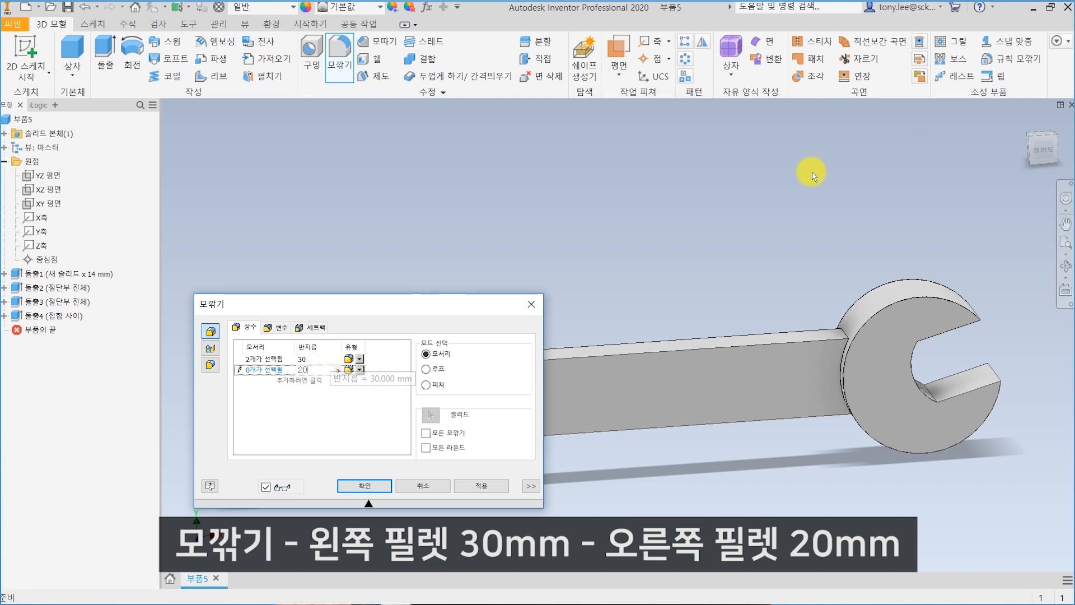
middle_click_drag(775, 257, 854, 280, "shift")
left_click(802, 363)
middle_click_drag(800, 358, 798, 199, "shift")
left_click(798, 364)
middle_click_drag(721, 287, 616, 292, "shift")
left_click_drag(441, 311, 443, 304)
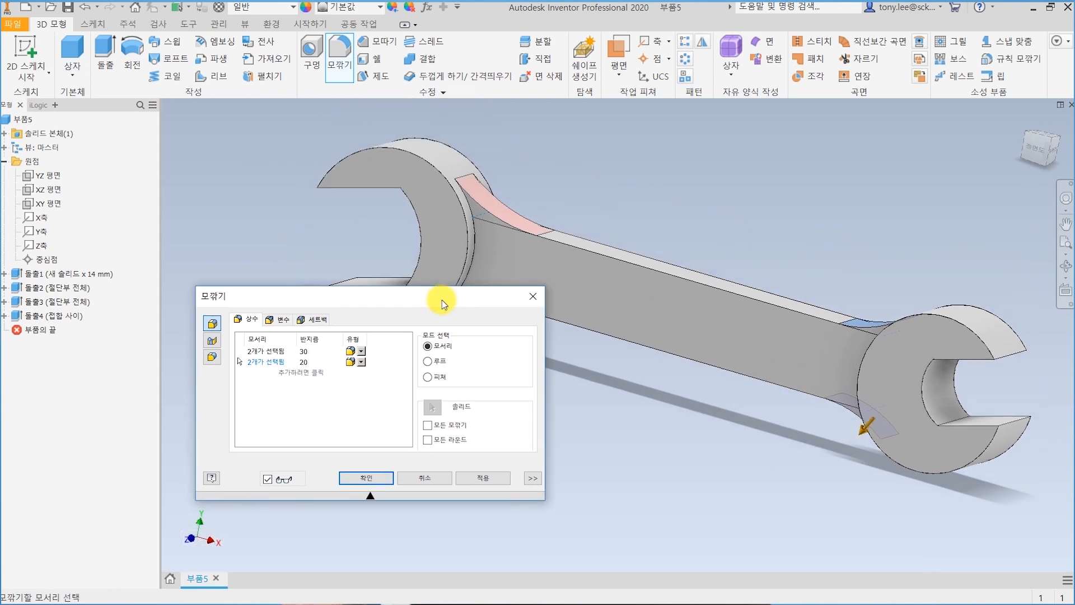
left_click(387, 481)
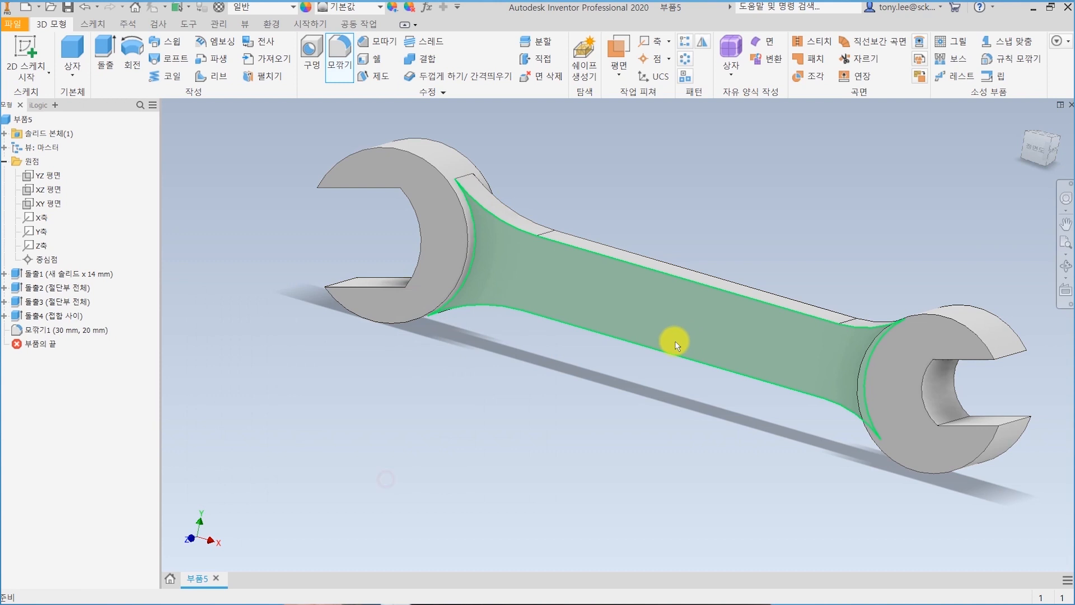
Fillet all the lengthwise edges of the handle, including its flared ends, with a 2 mm radius
key("f")
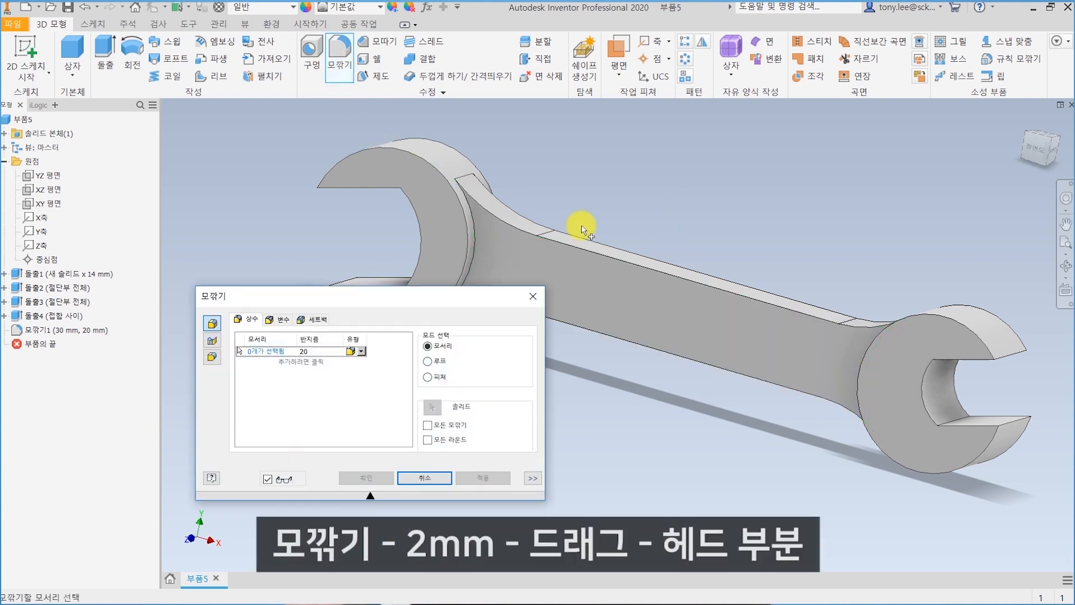
type("2")
left_click(753, 192)
left_click_drag(761, 210, 661, 393)
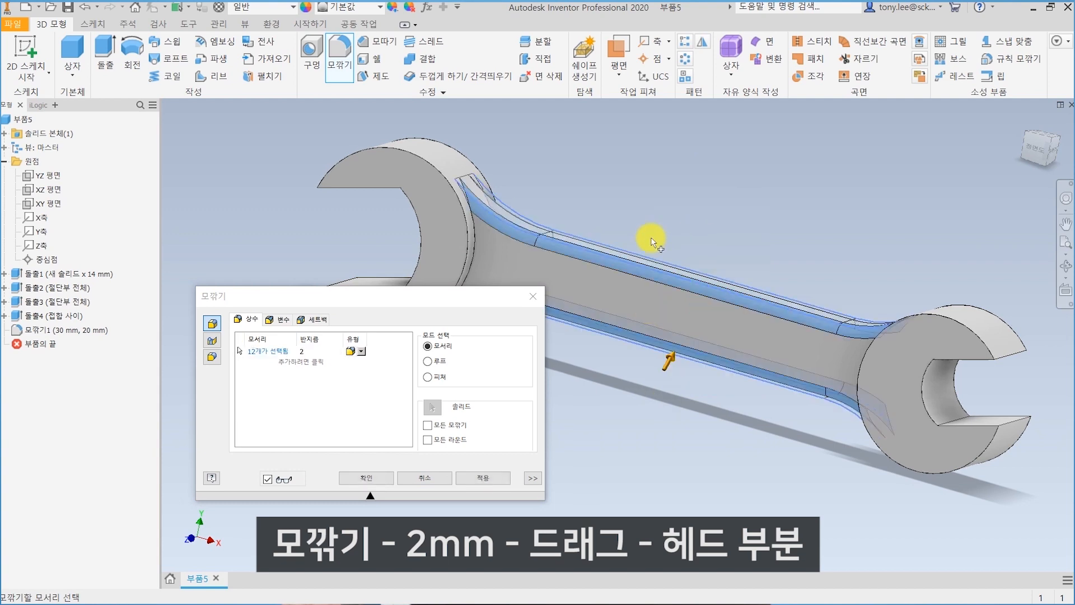
Apply another 2 mm fillet to the edges where the handle meets both wrench heads
middle_click_drag(518, 283, 569, 274)
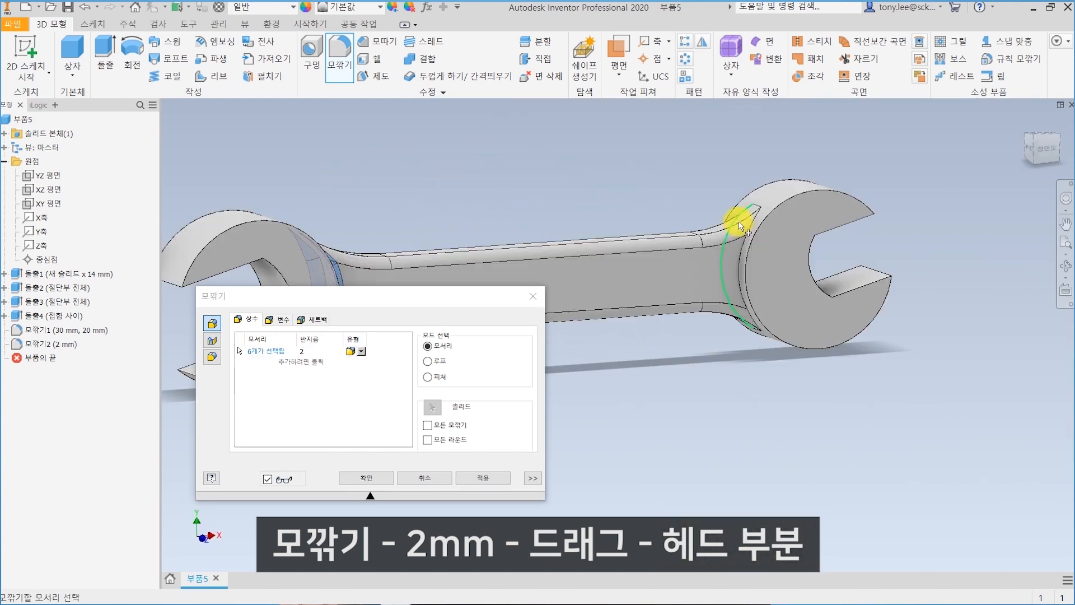
scroll(740, 217, "up", 5)
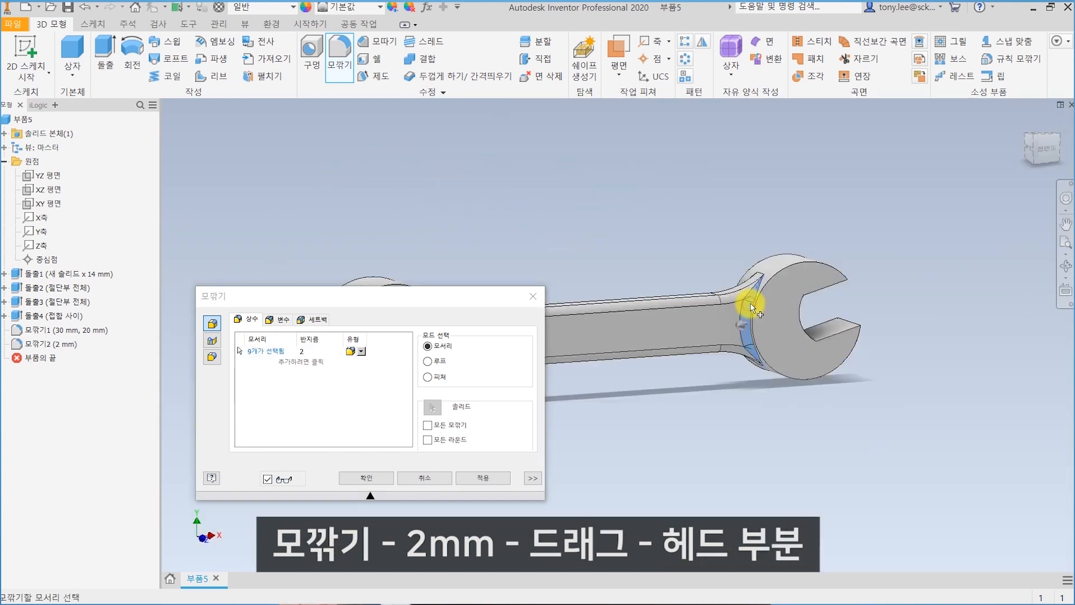
middle_click_drag(751, 304, 737, 341, "shift")
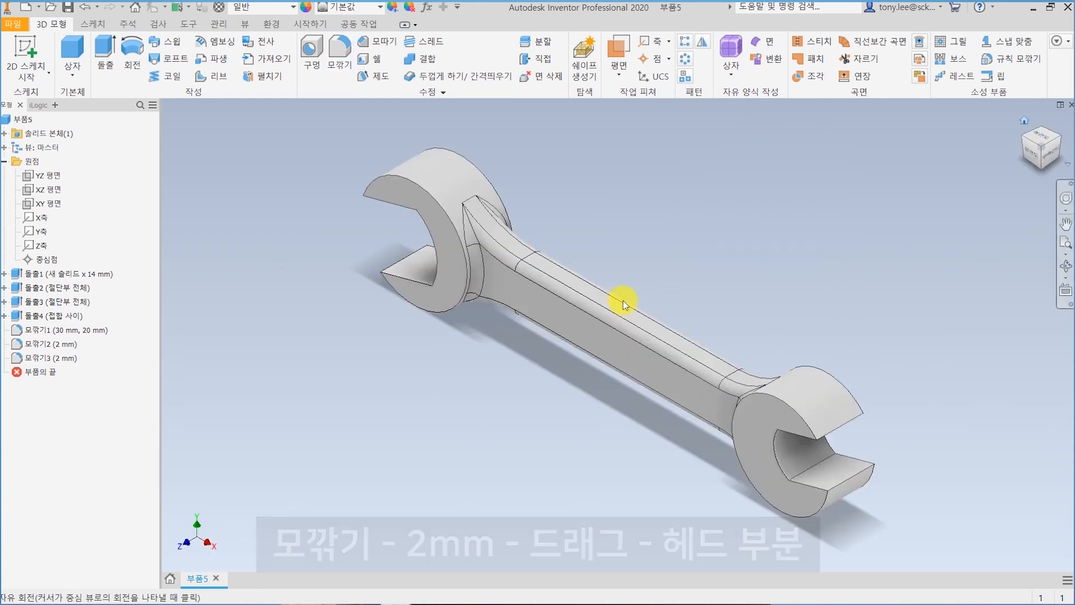
middle_click_drag(643, 322, 728, 258, "shift")
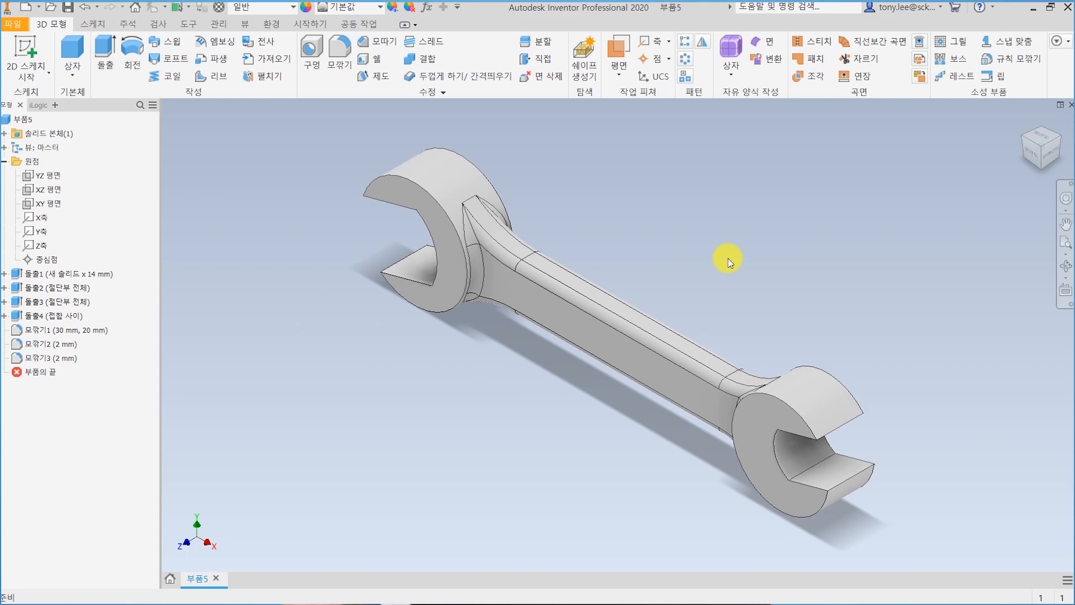